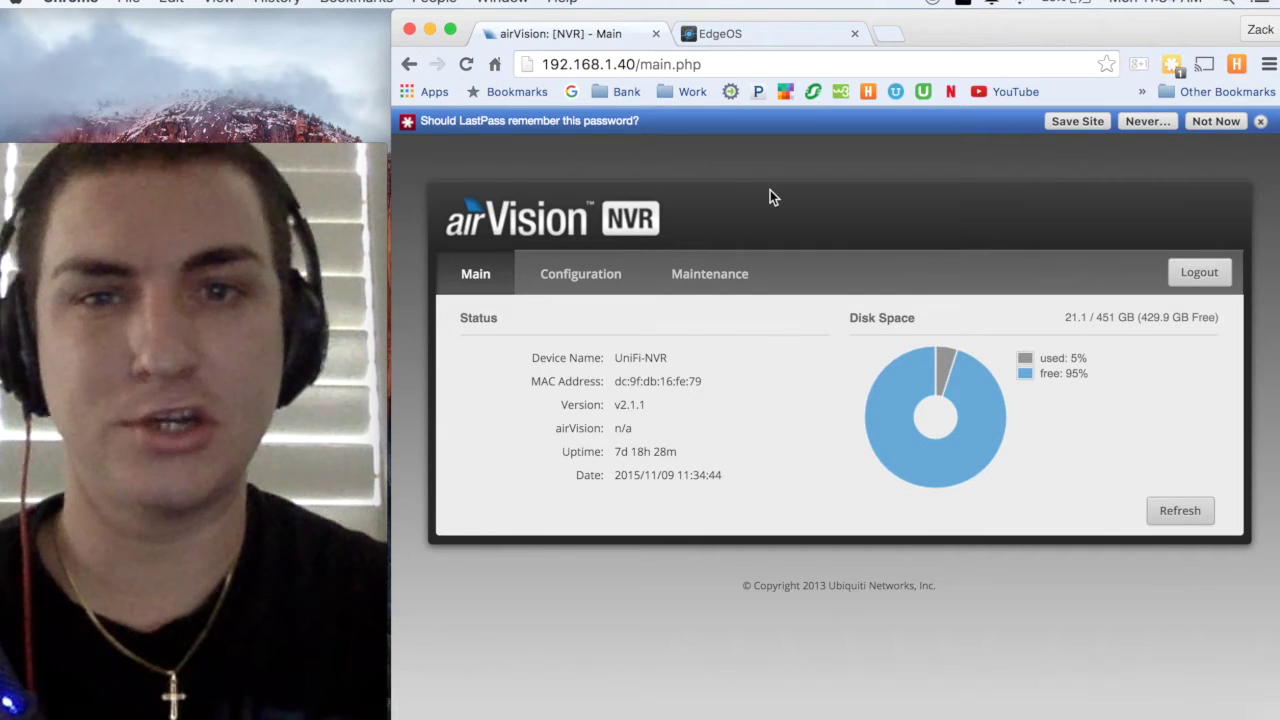
- Show the NVR's Configuration page with static IP 192.168.1.40 and gateway 192.168.1.1
click(601, 280)
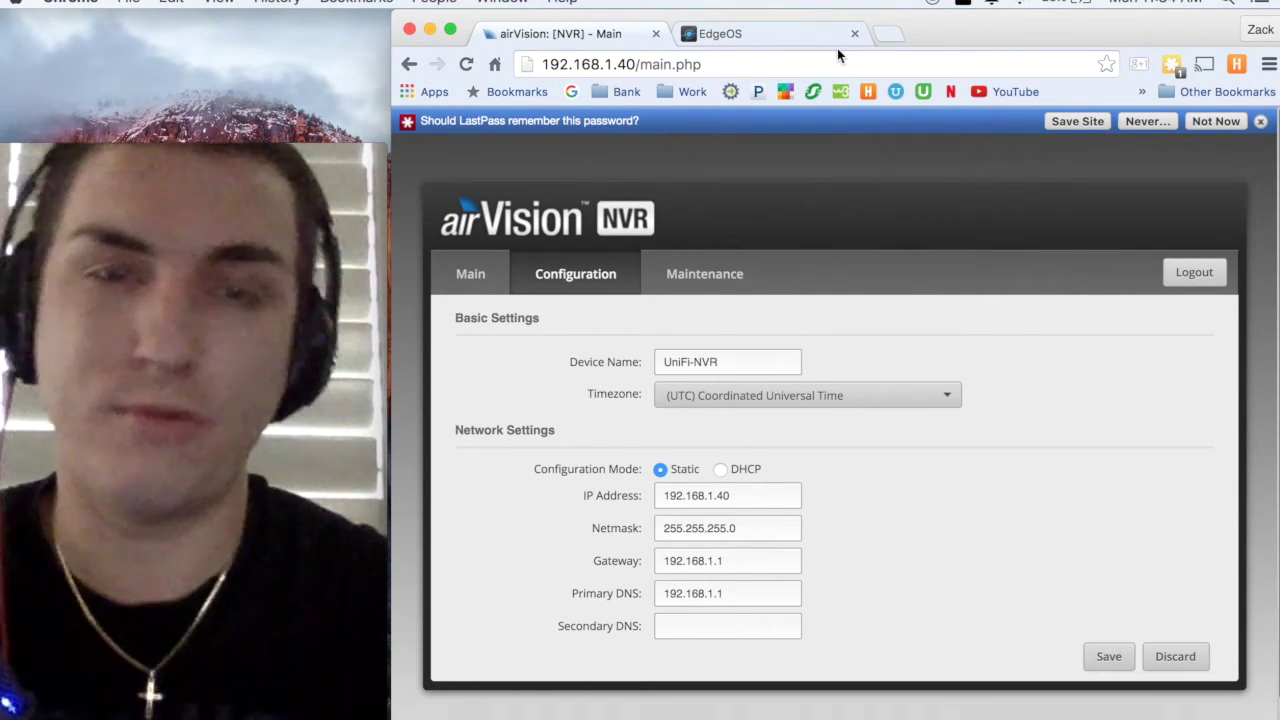
- Log in to the EdgeOS router and bring up the Services DNS settings
click(748, 40)
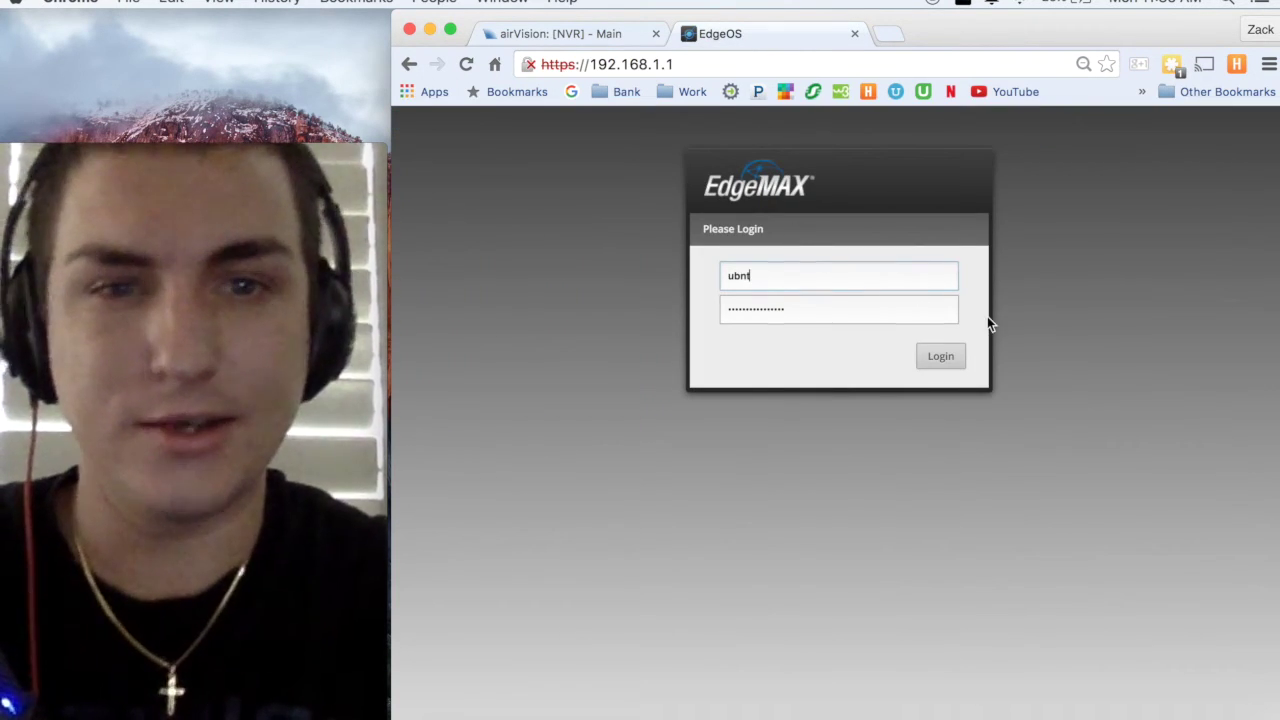
click(944, 357)
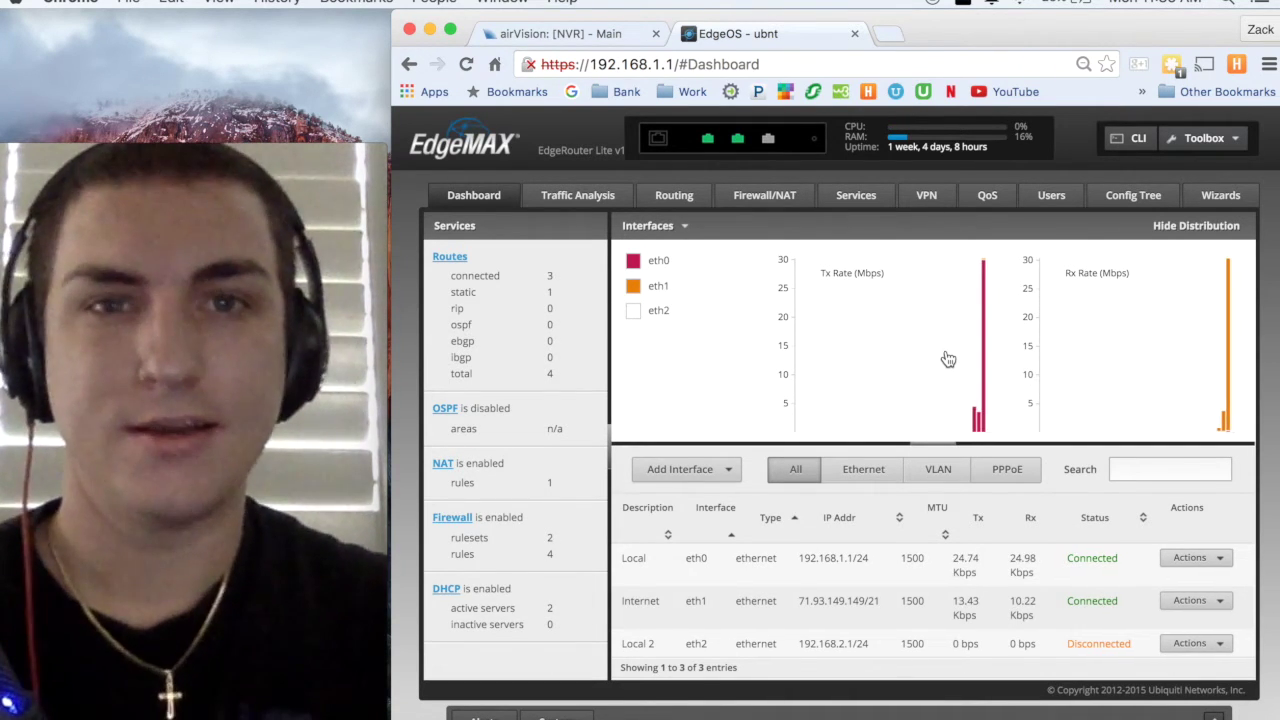
click(938, 198)
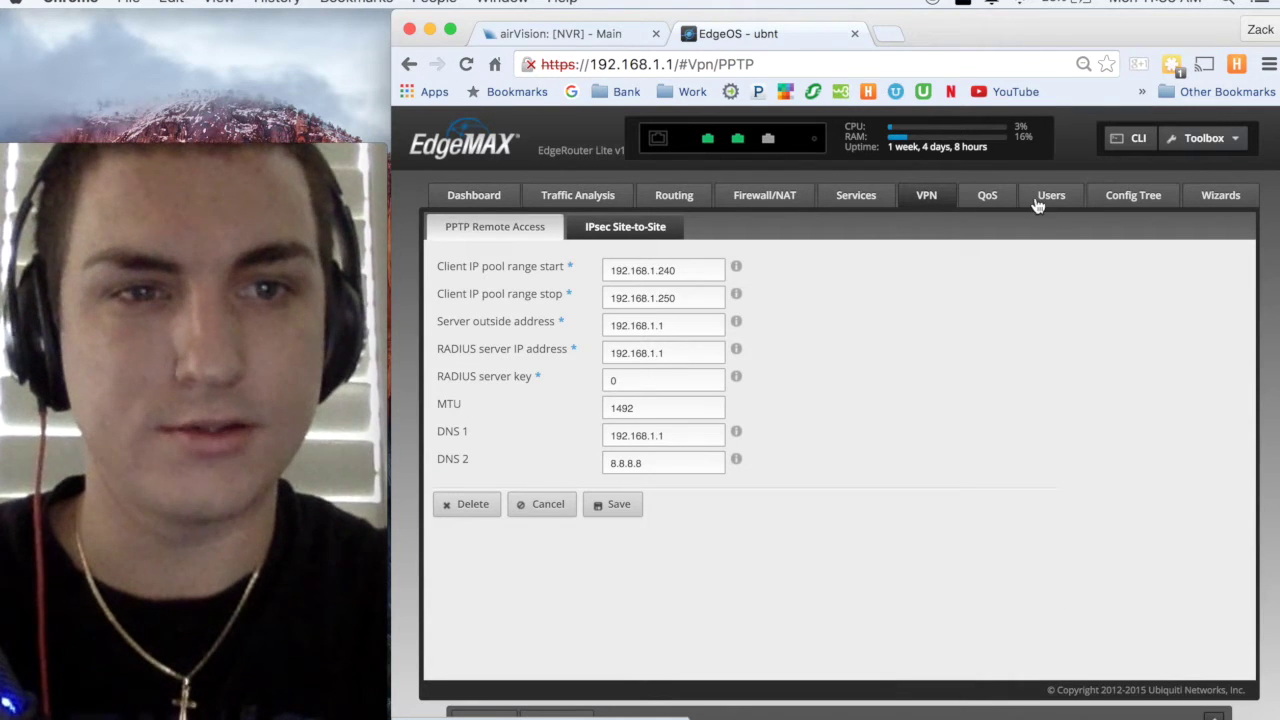
click(855, 200)
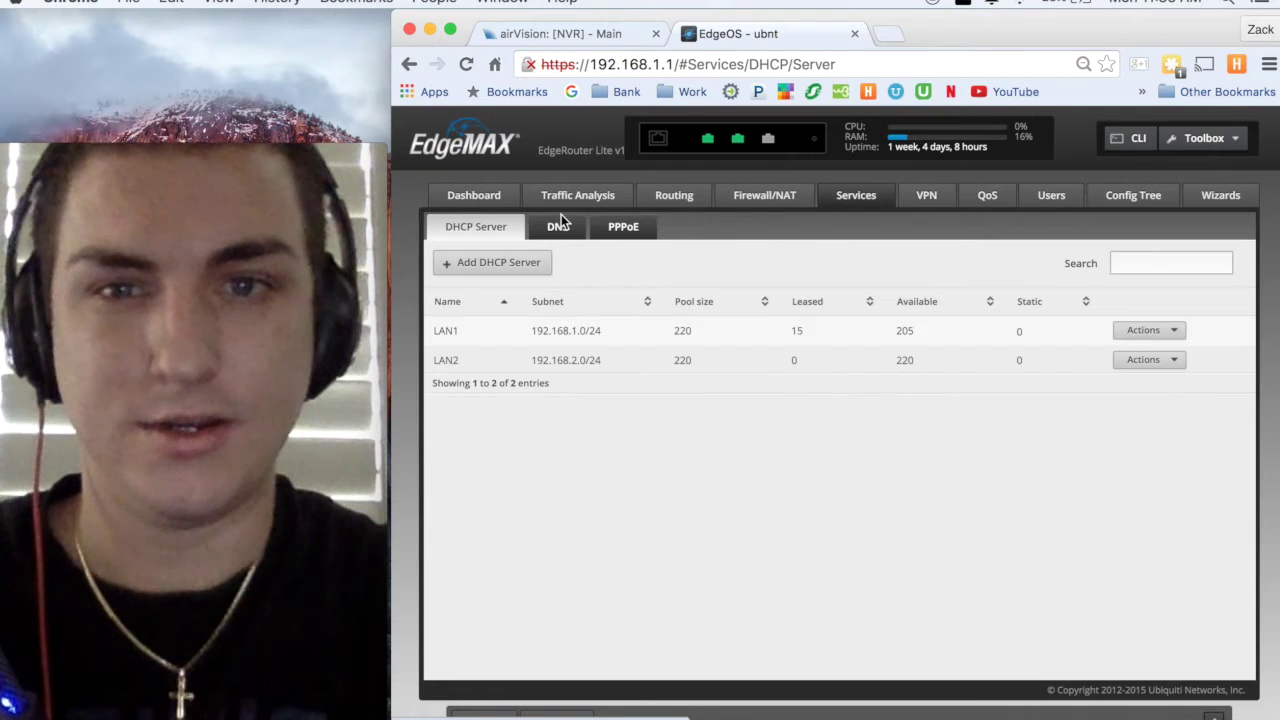
click(562, 226)
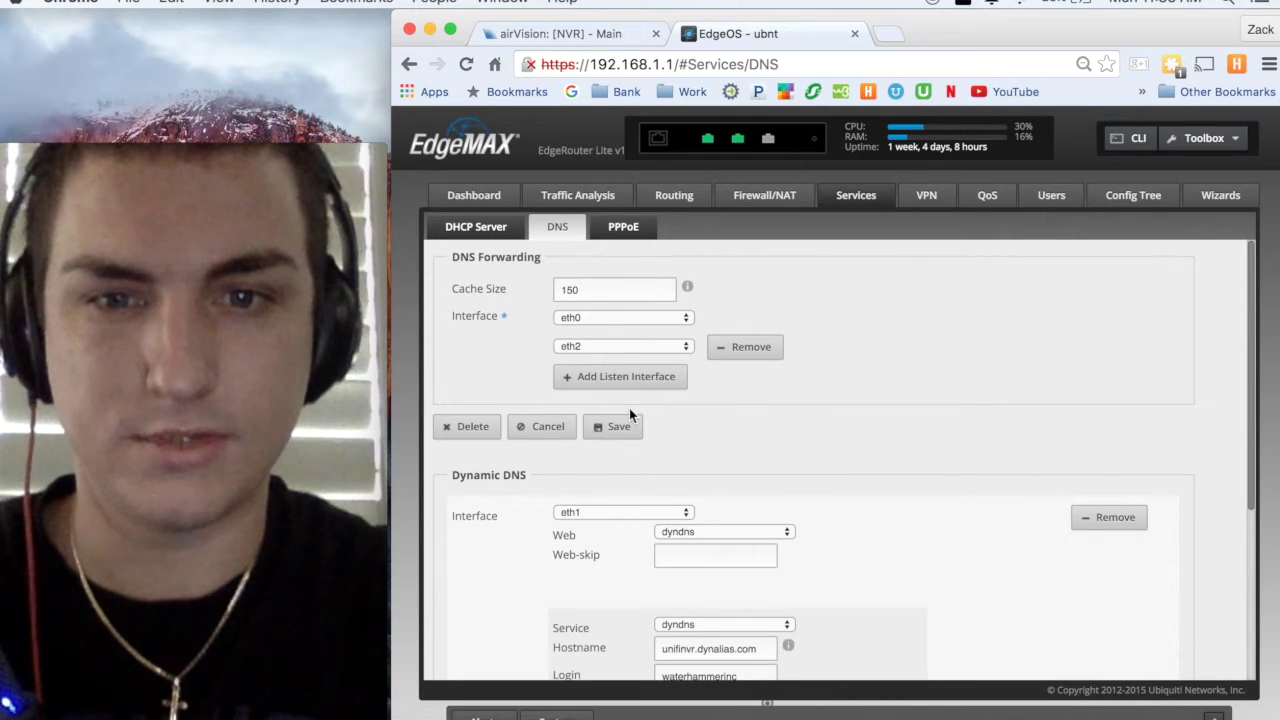
- Confirm eth1 dynamic DNS uses dyndns for unifinvr.dynalias.com, then go to Firewall/NAT
scroll(629, 414, down, 4)
scroll(629, 408, down, 1)
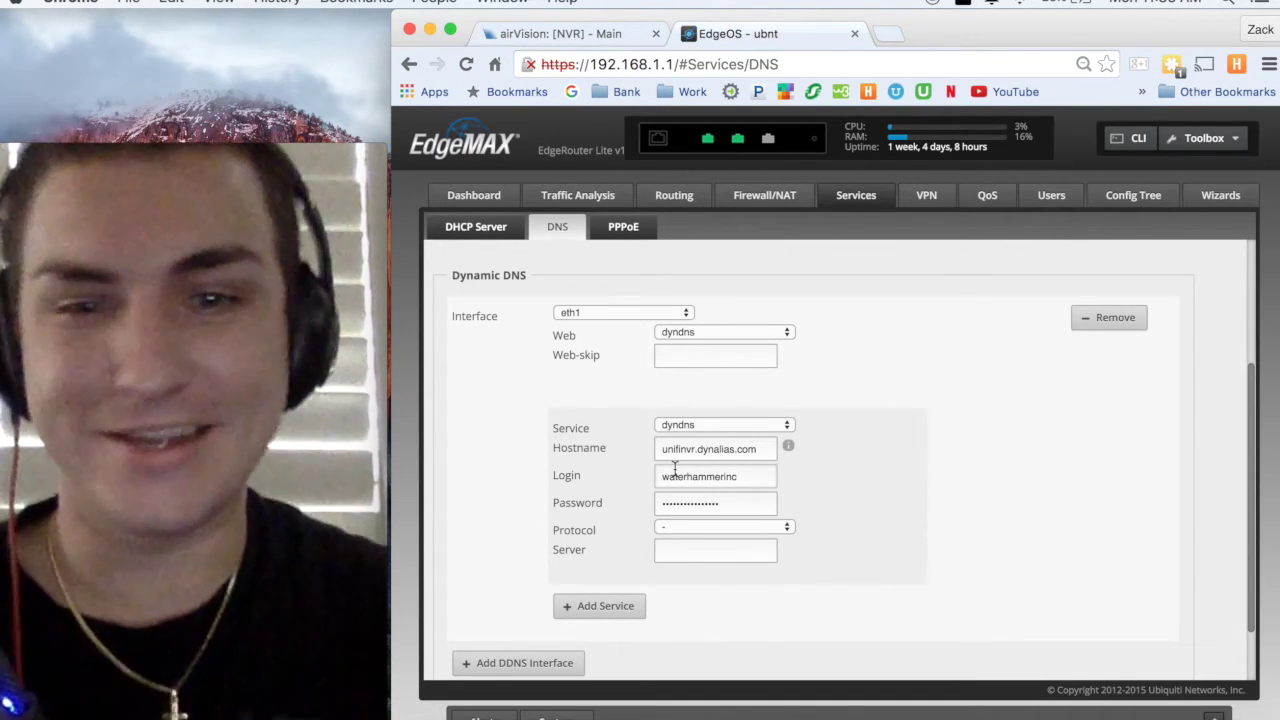
click(713, 331)
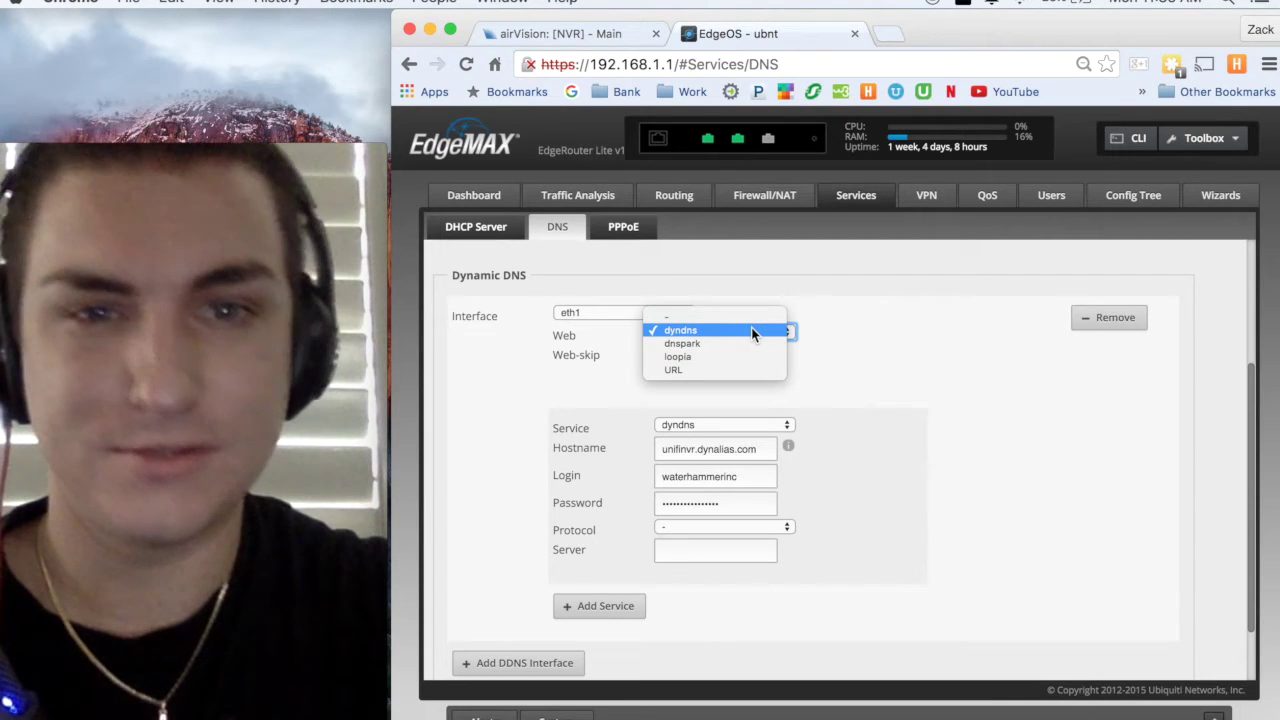
click(845, 349)
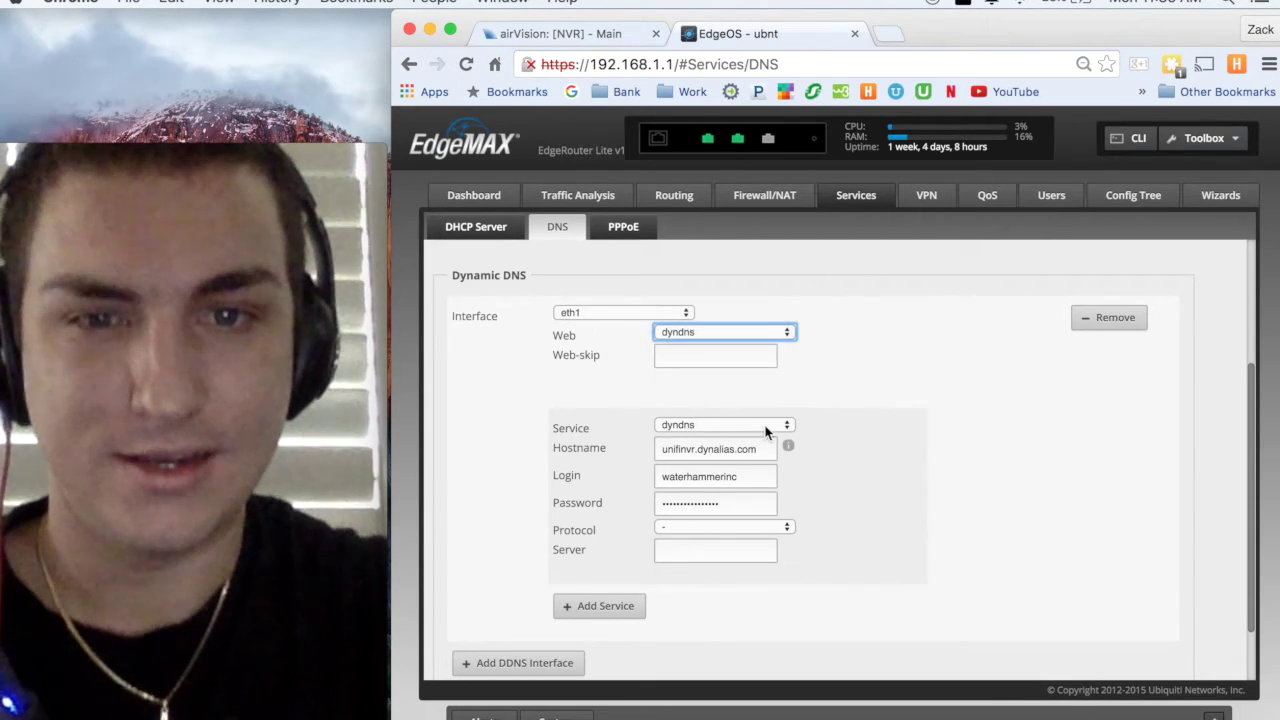
click(766, 425)
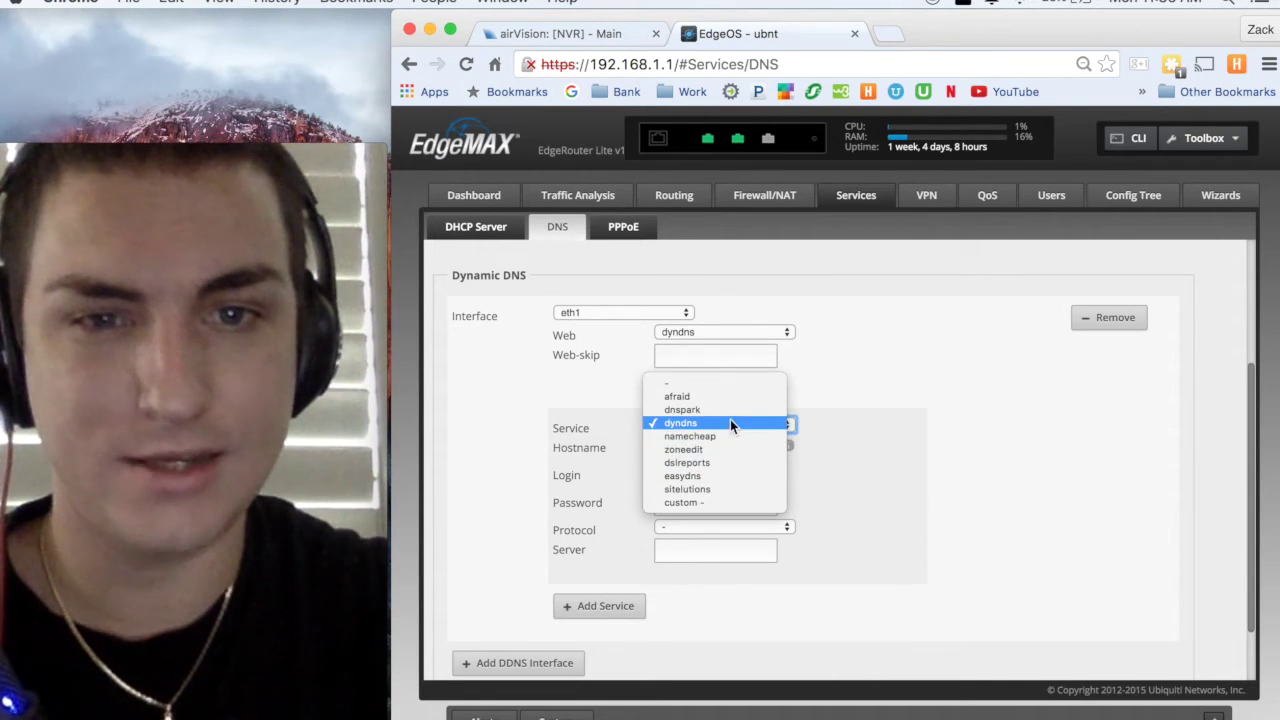
click(829, 420)
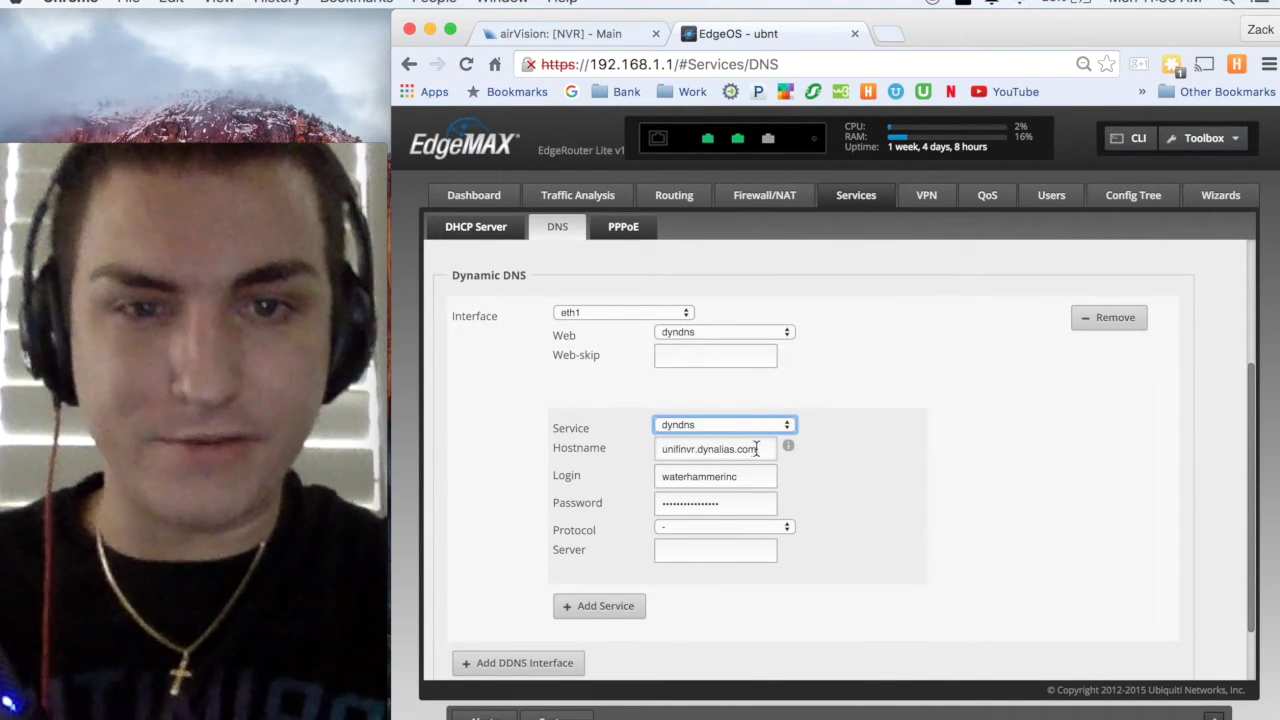
click(749, 477)
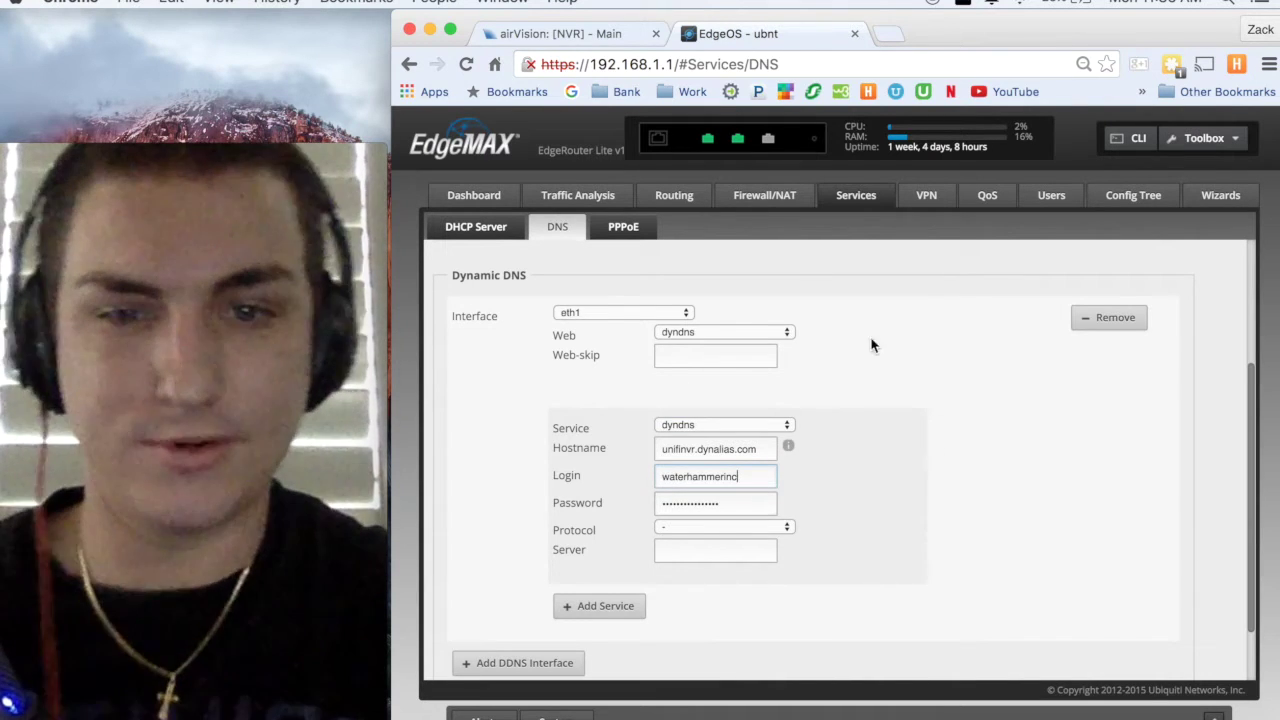
scroll(813, 450, down, 2)
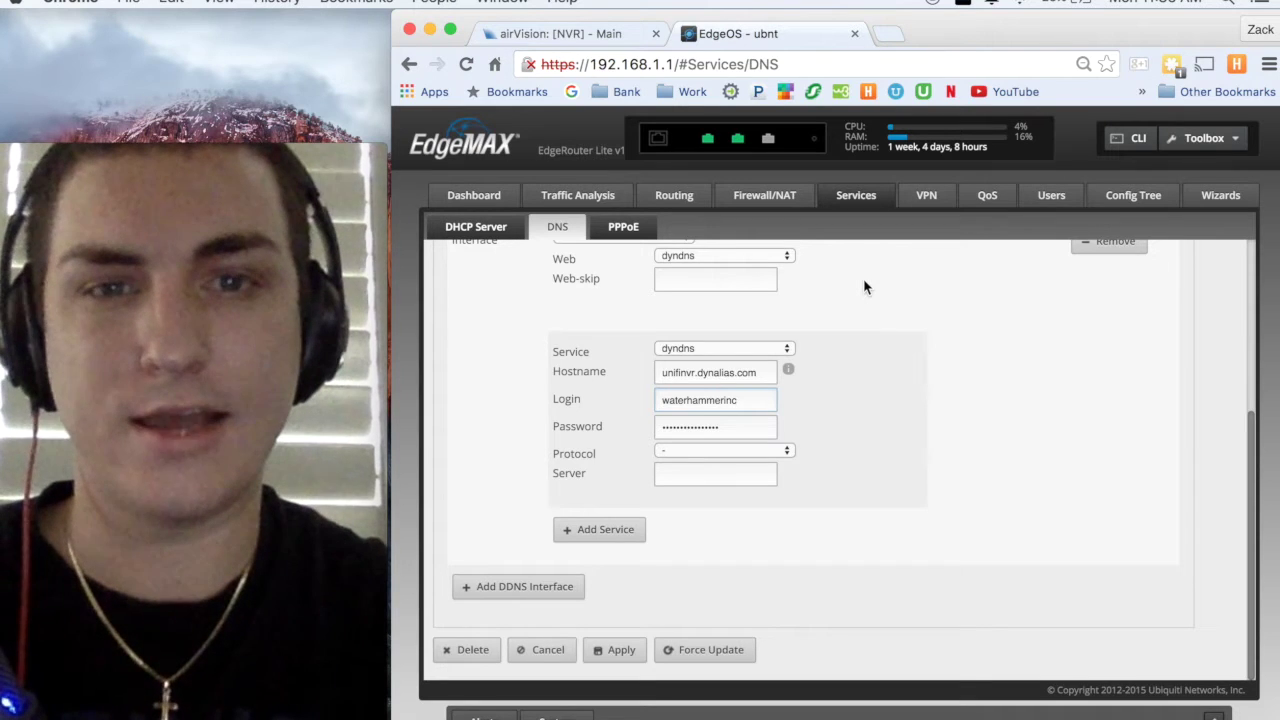
scroll(865, 287, up, 1)
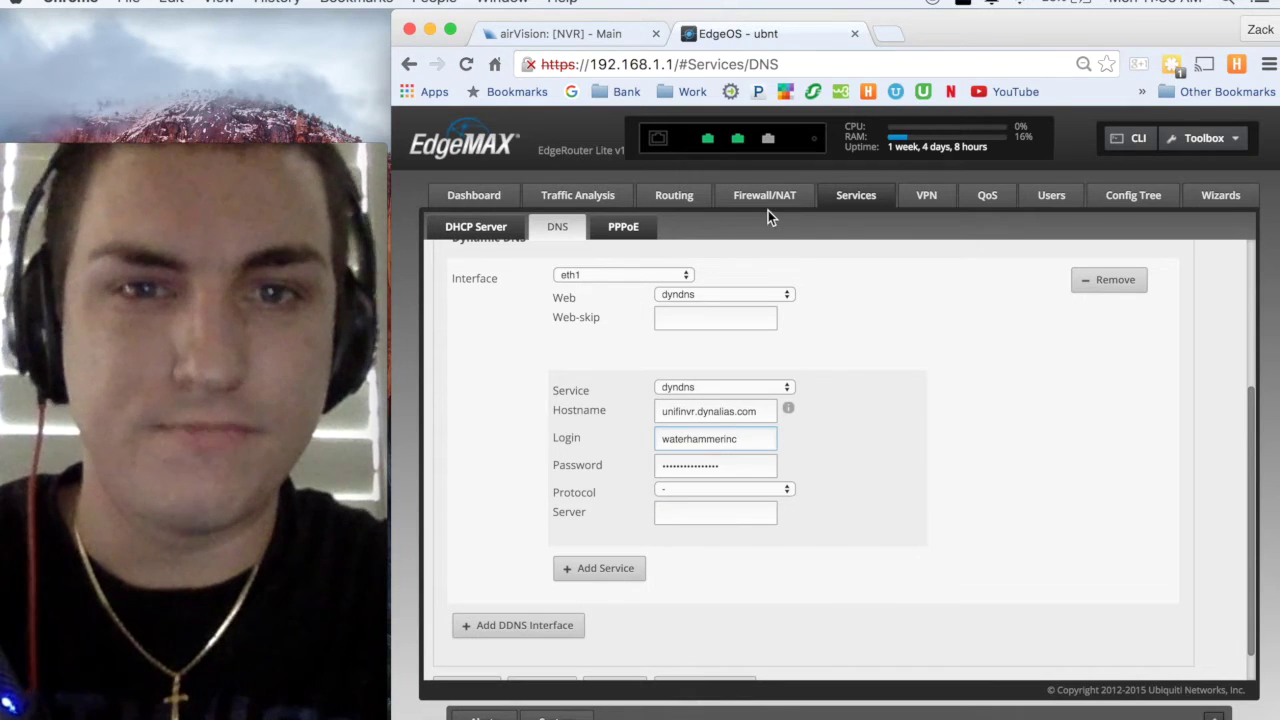
click(765, 195)
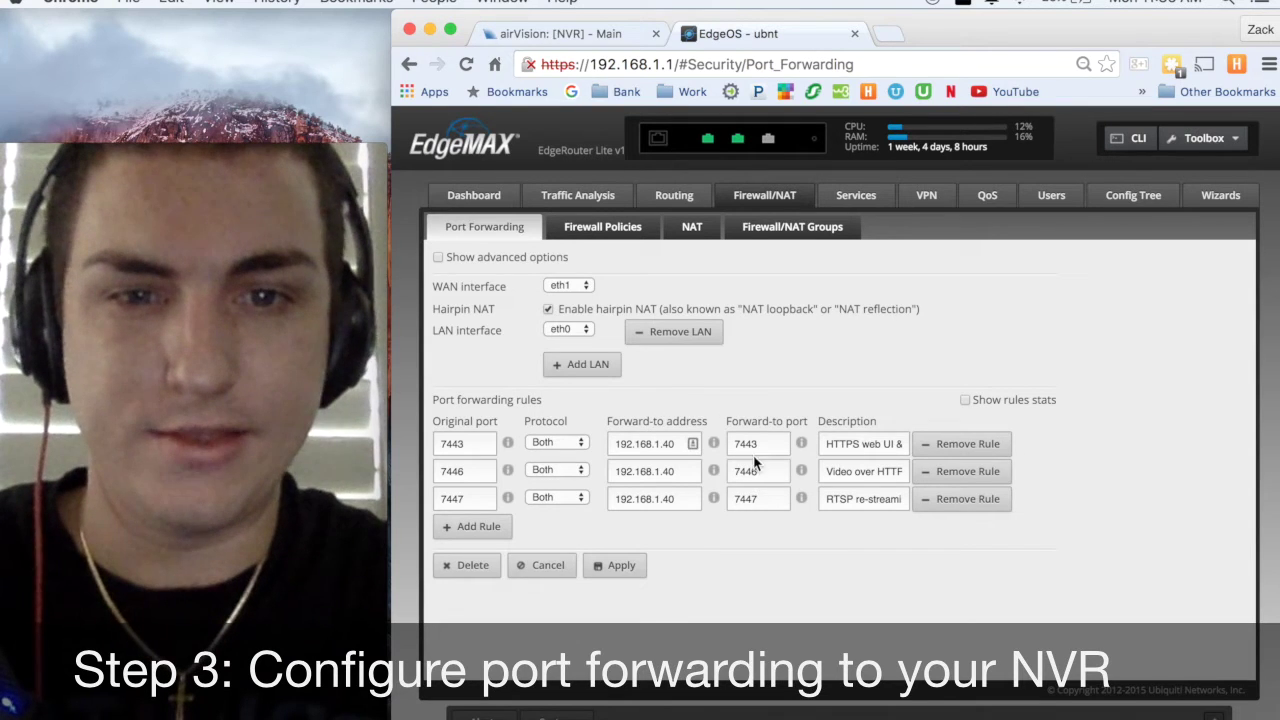
- Review the rules forwarding ports 7443, 7446 and 7447 to 192.168.1.40 and their descriptions
click(674, 446)
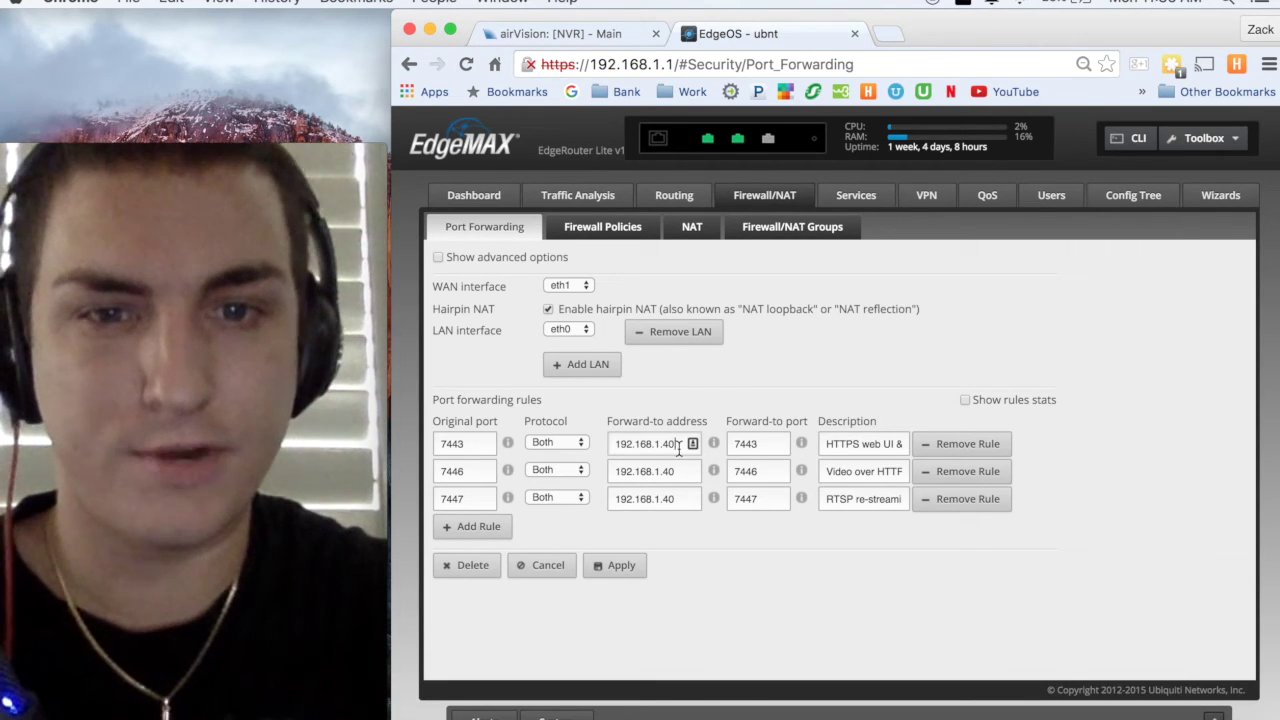
click(759, 446)
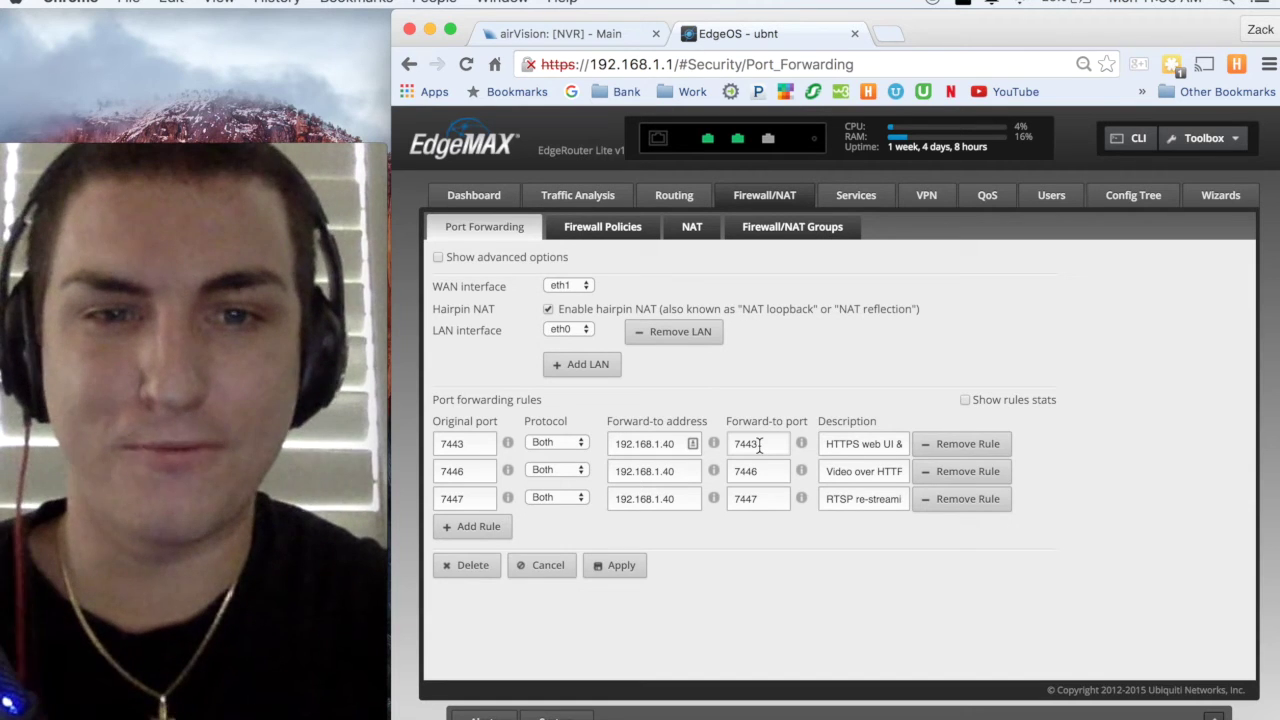
click(763, 490)
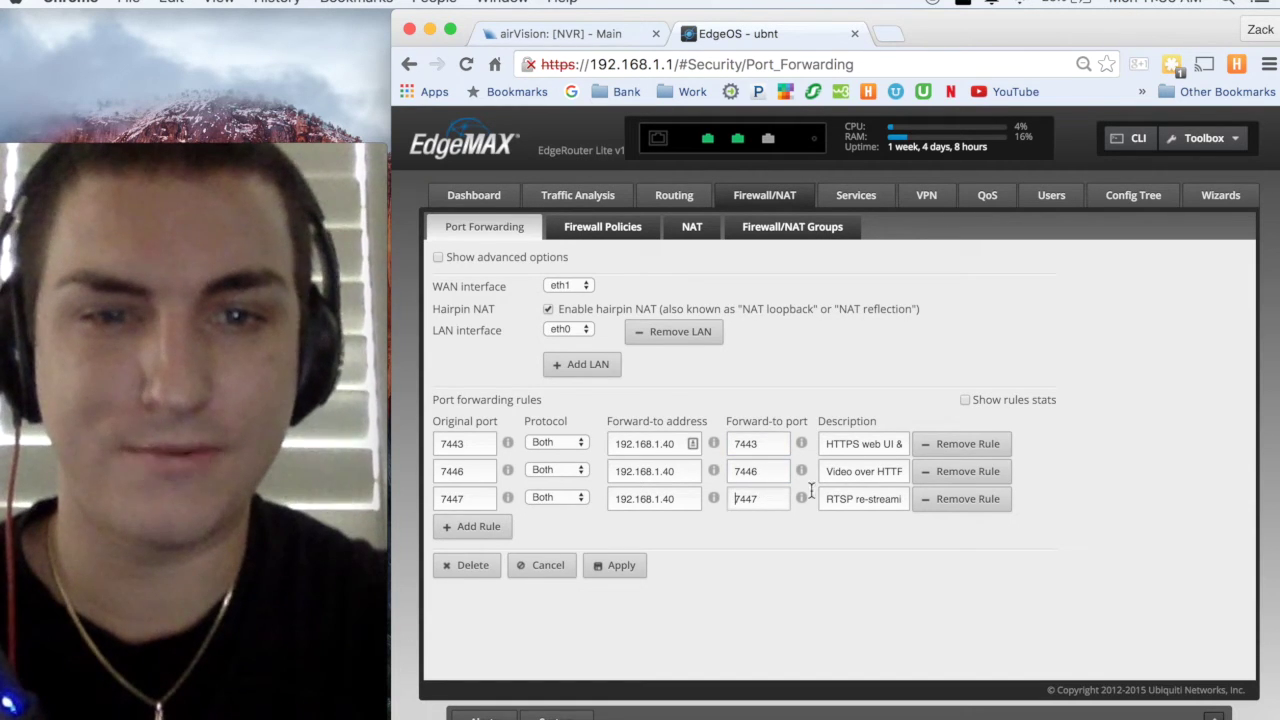
click(877, 478)
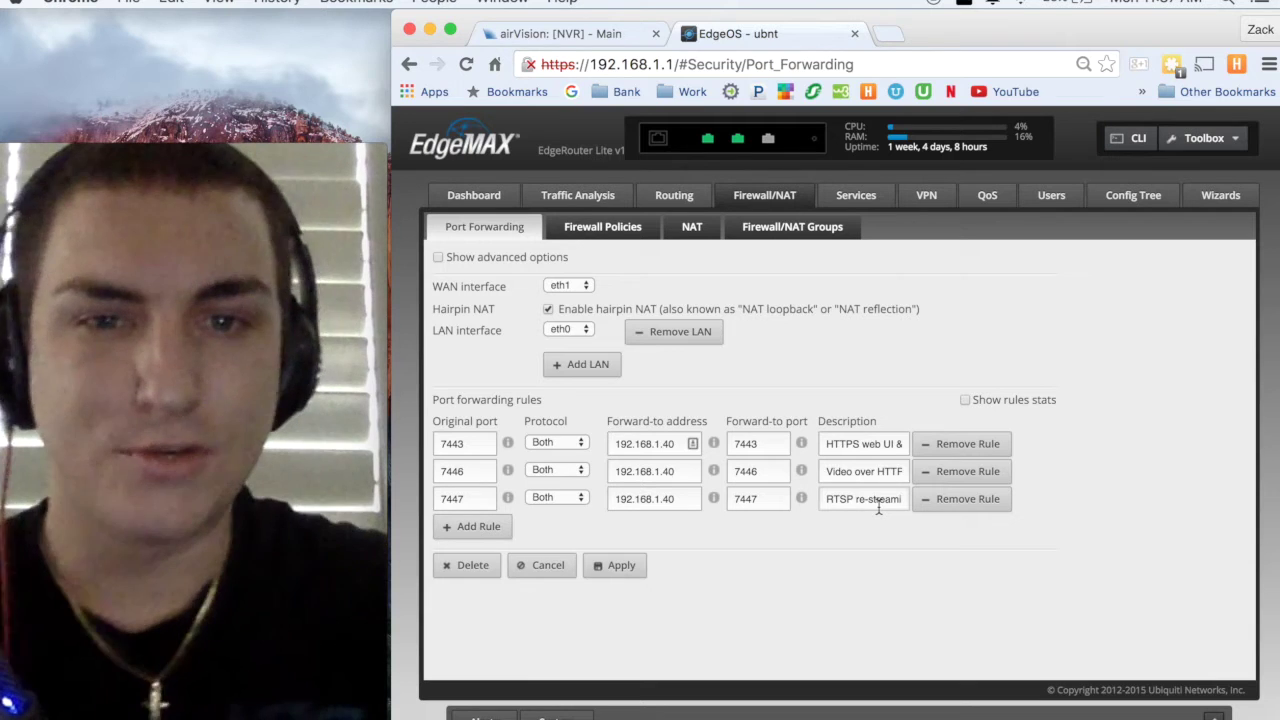
mouse_move(801, 500)
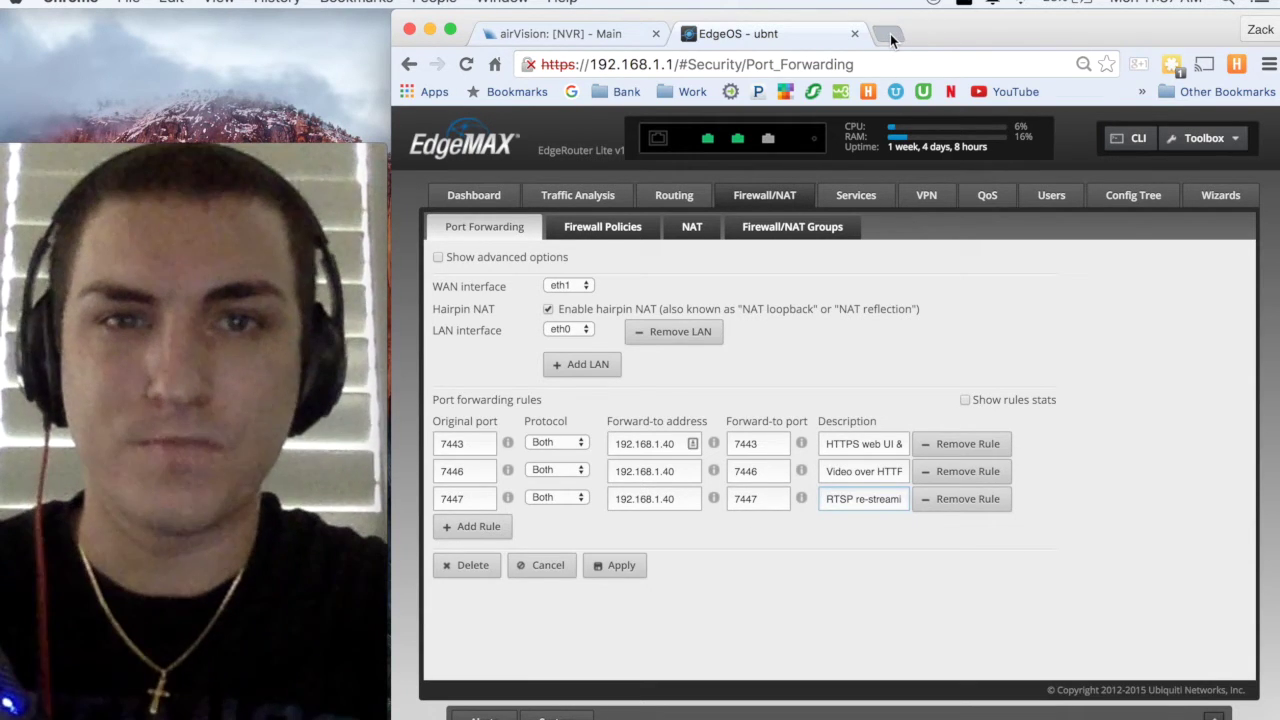
click(888, 35)
text(http:/)
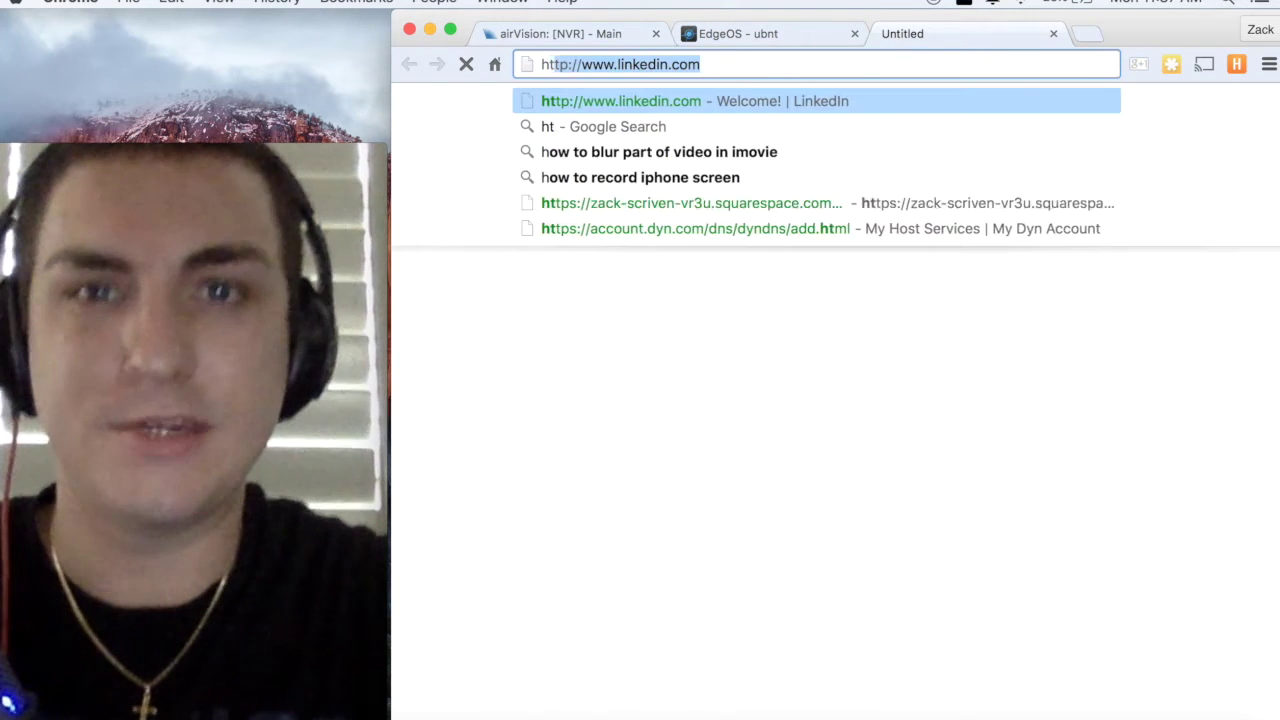
key(BackSpace)
text(s)
key(BackSpace)
key(BackSpace)
key(BackSpace)
text(s:/)
key(BackSpace)
key(BackSpace)
key(BackSpace)
text(:)
key(BackSpace)
text(s://)
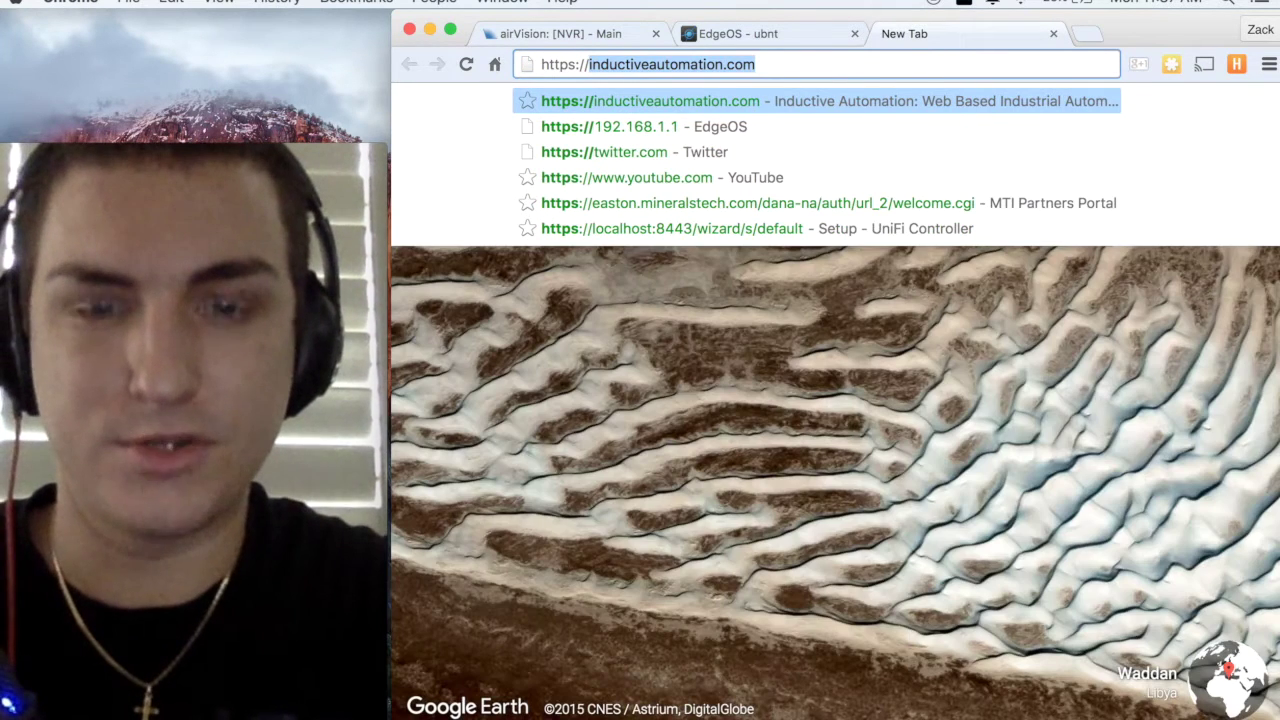
text(uni)
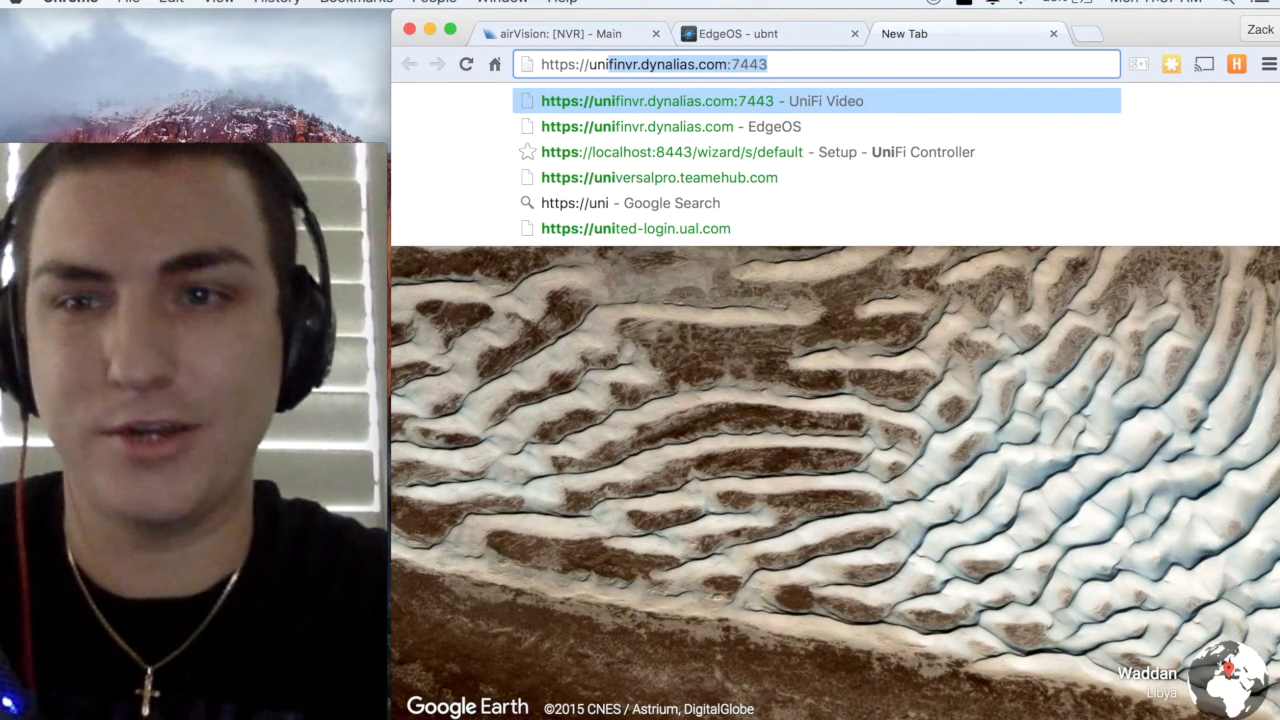
key(Return)
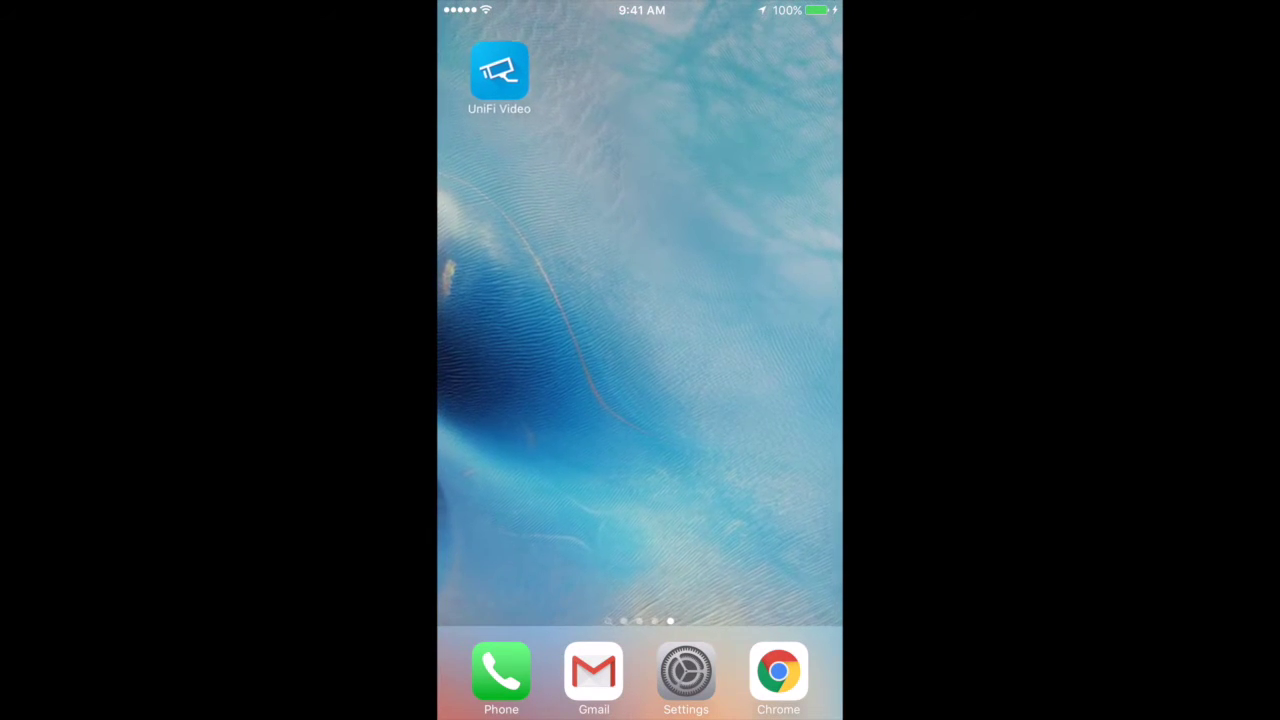
click(500, 72)
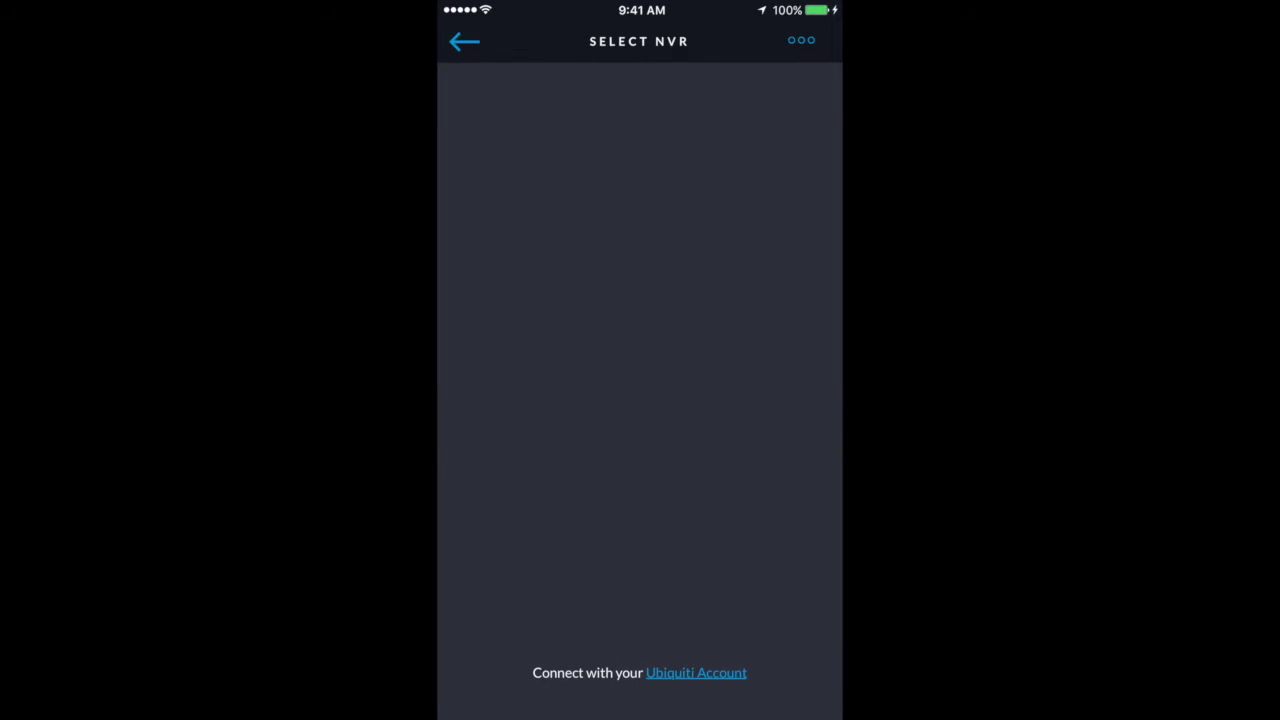
click(801, 40)
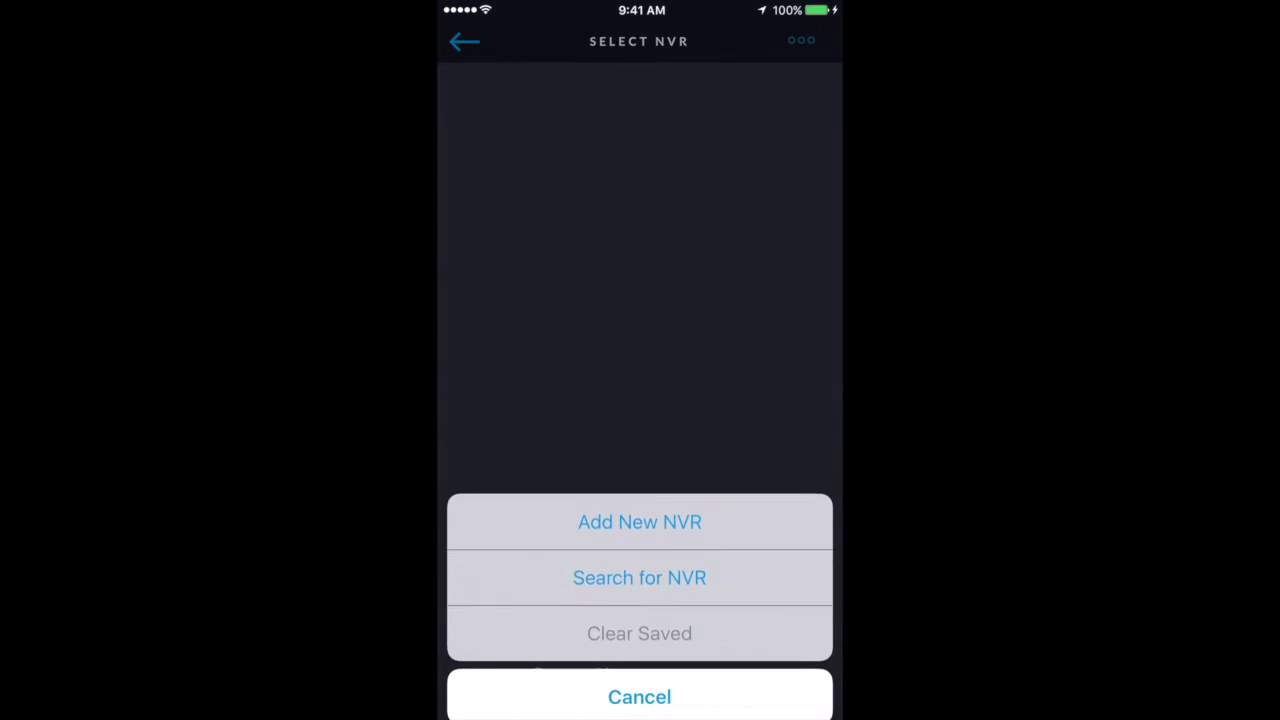
click(639, 507)
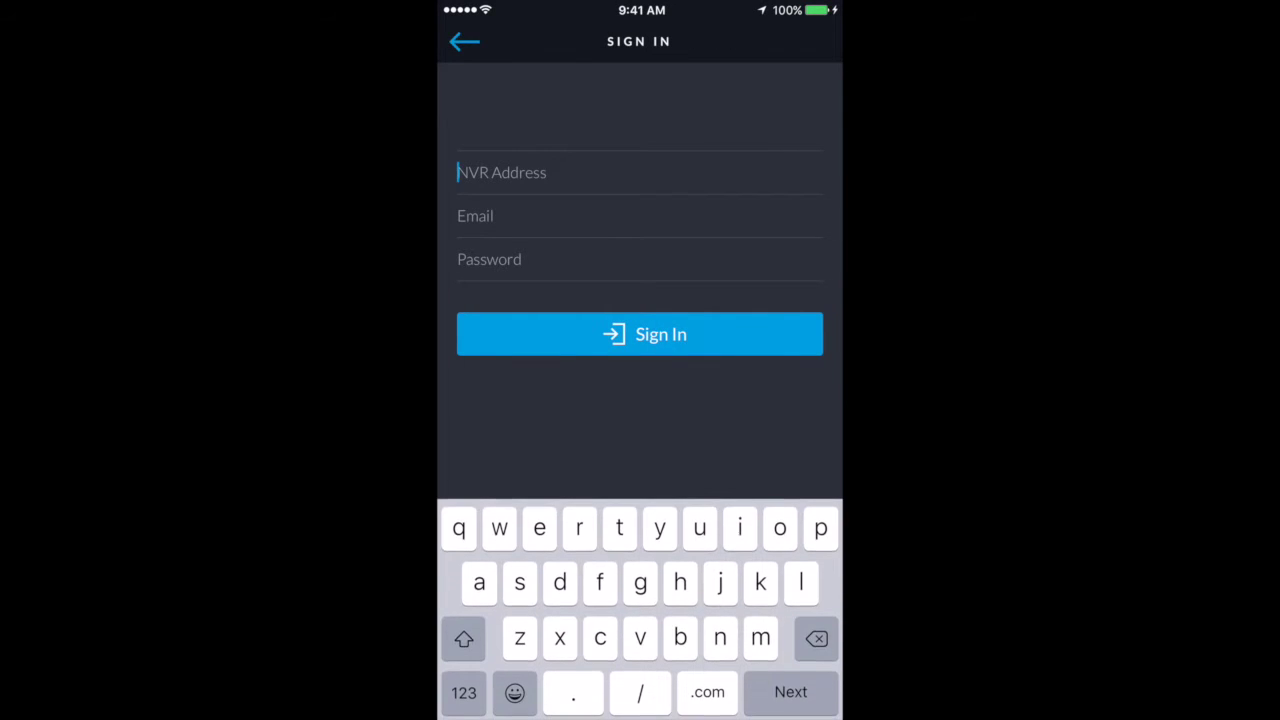
text(h)
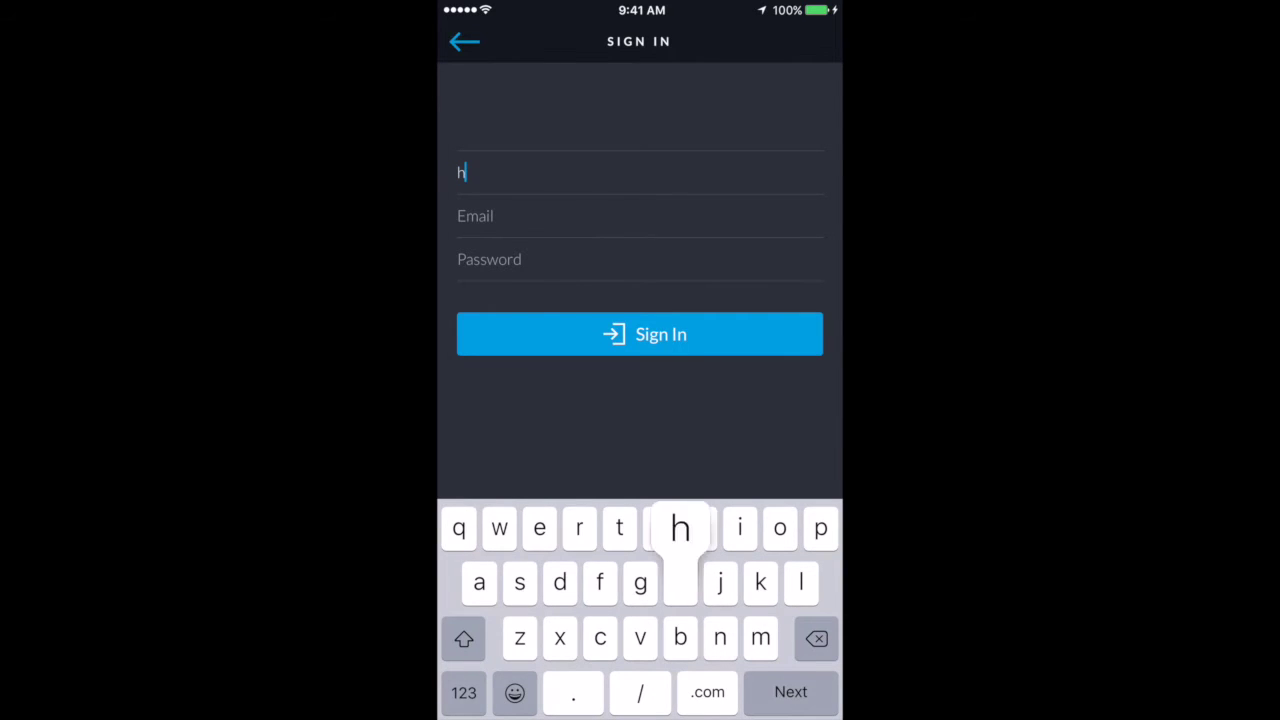
text(ttps)
click(463, 692)
text(:)
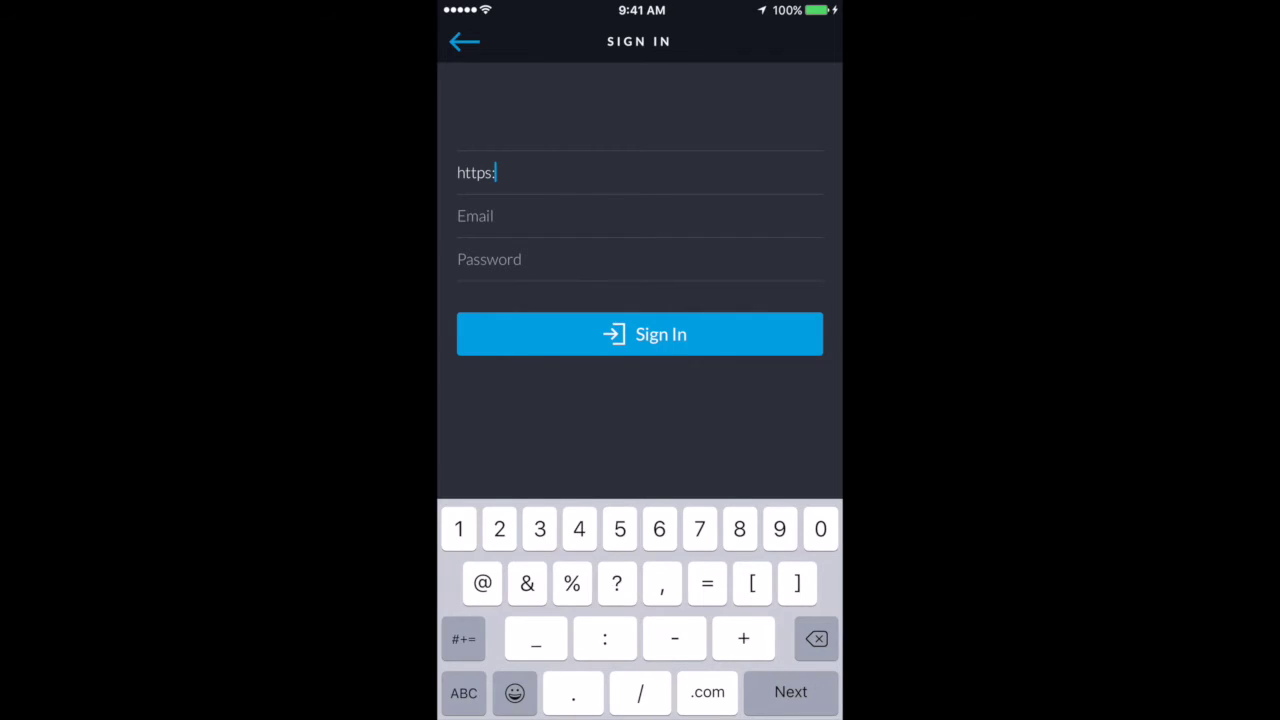
text(//)
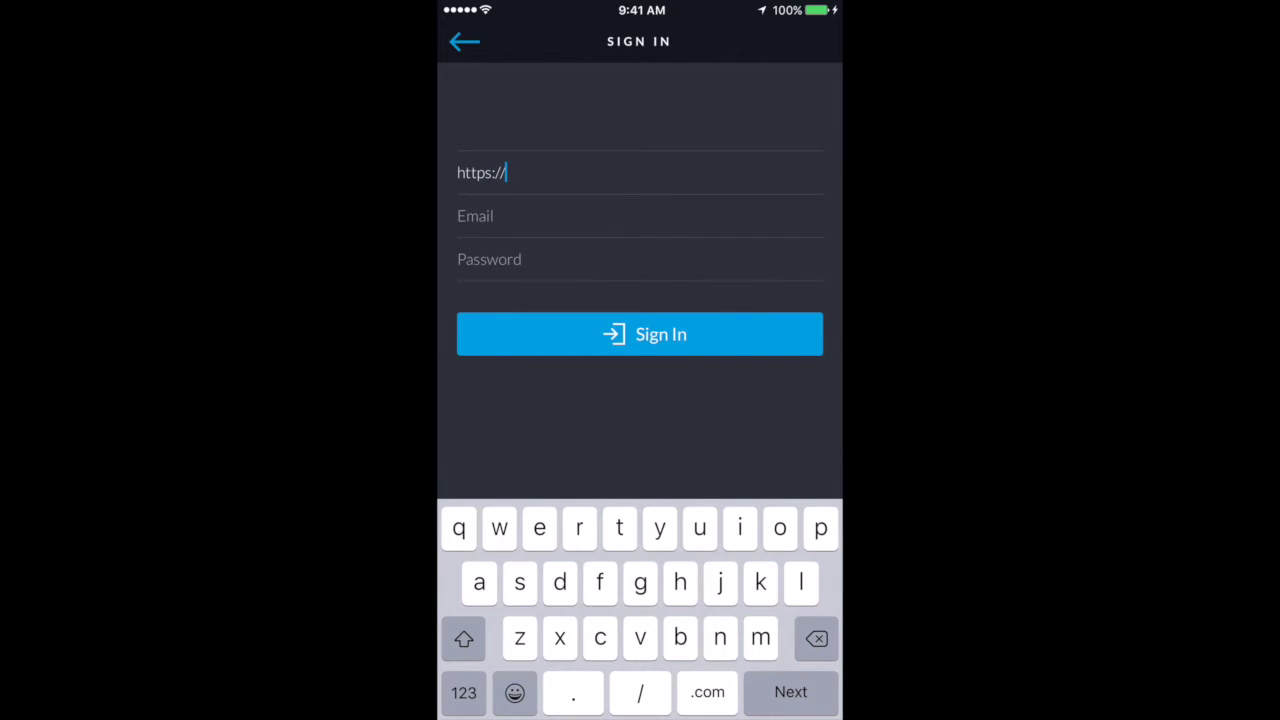
text(unifi)
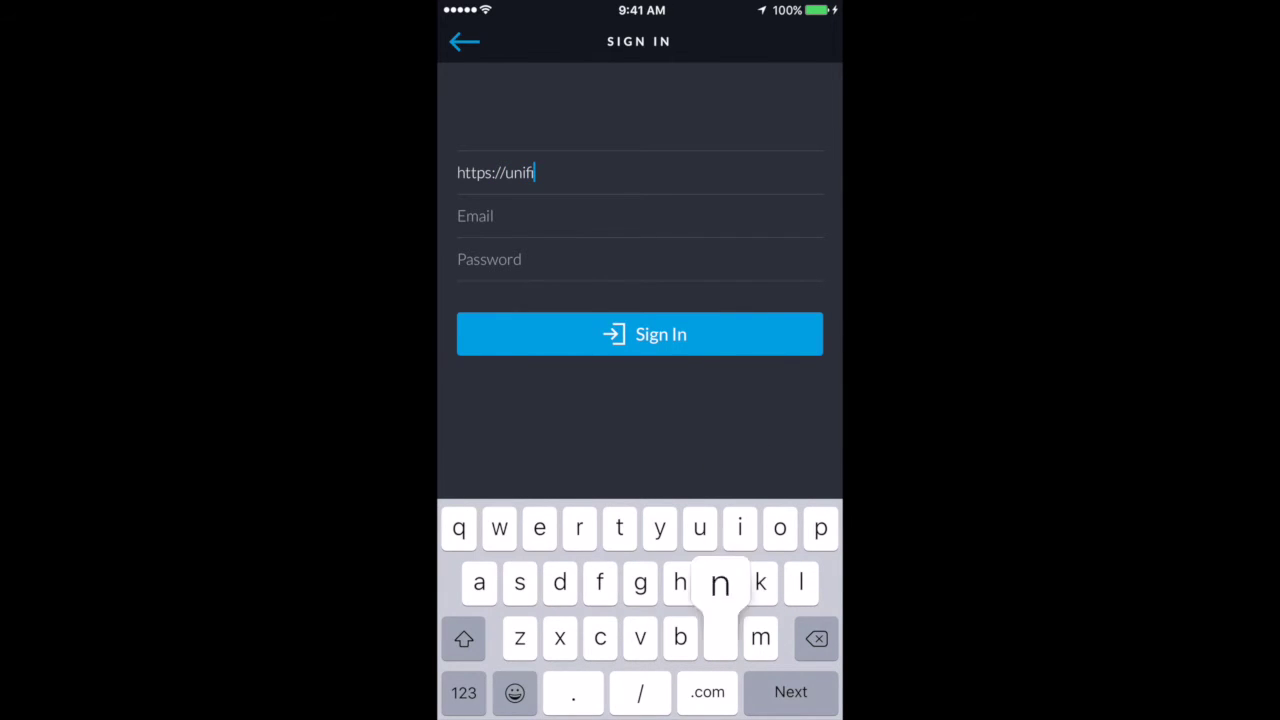
text(nvr.dy)
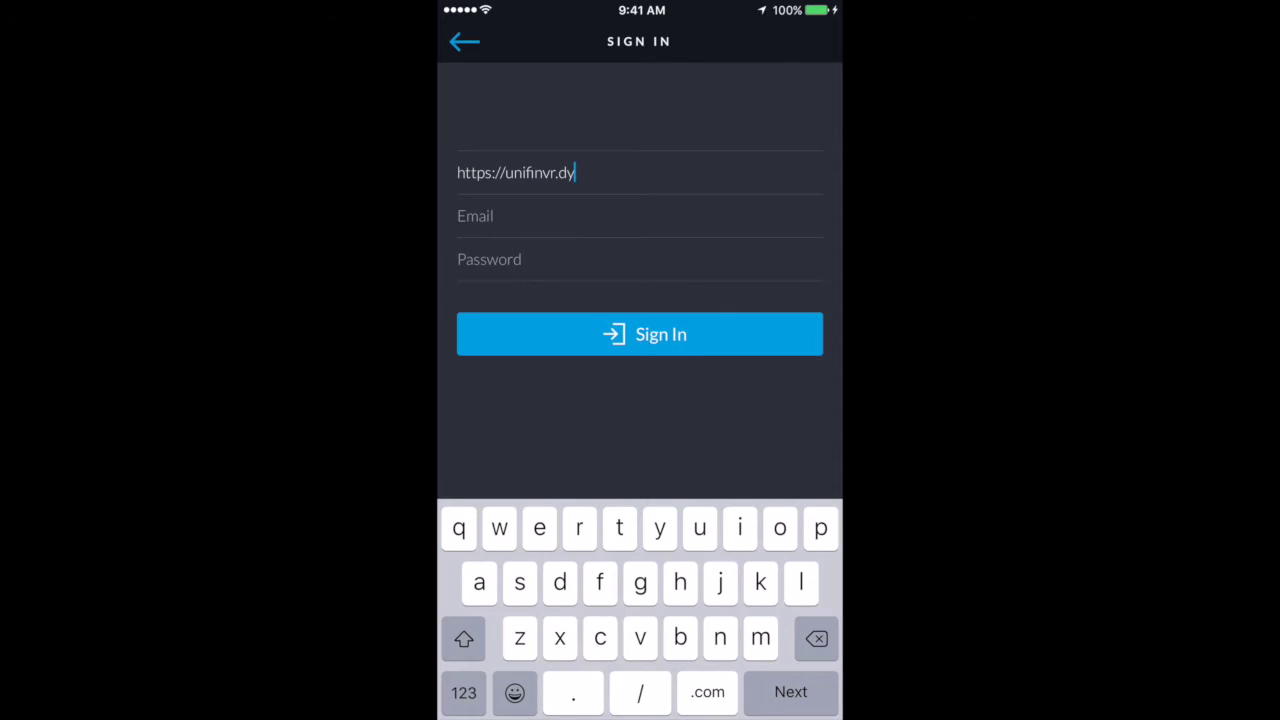
text(nald)
key(BackSpace)
key(BackSpace)
text(lias.com)
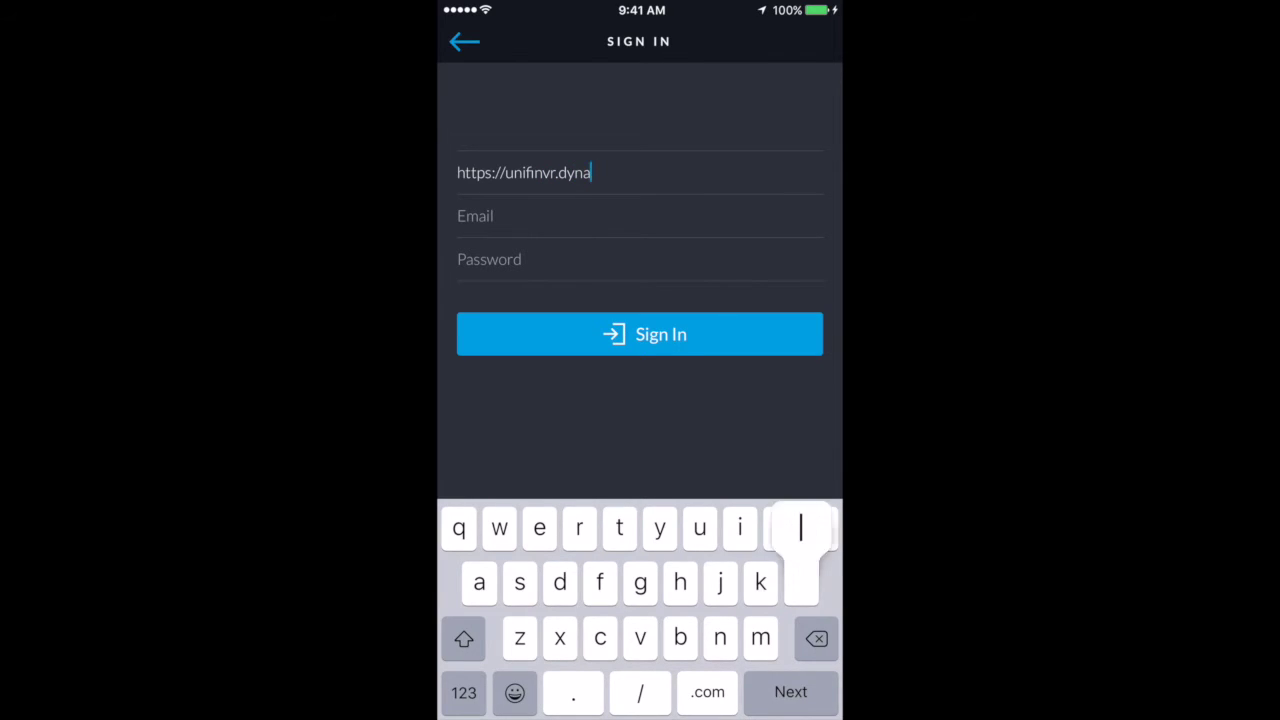
key(Return)
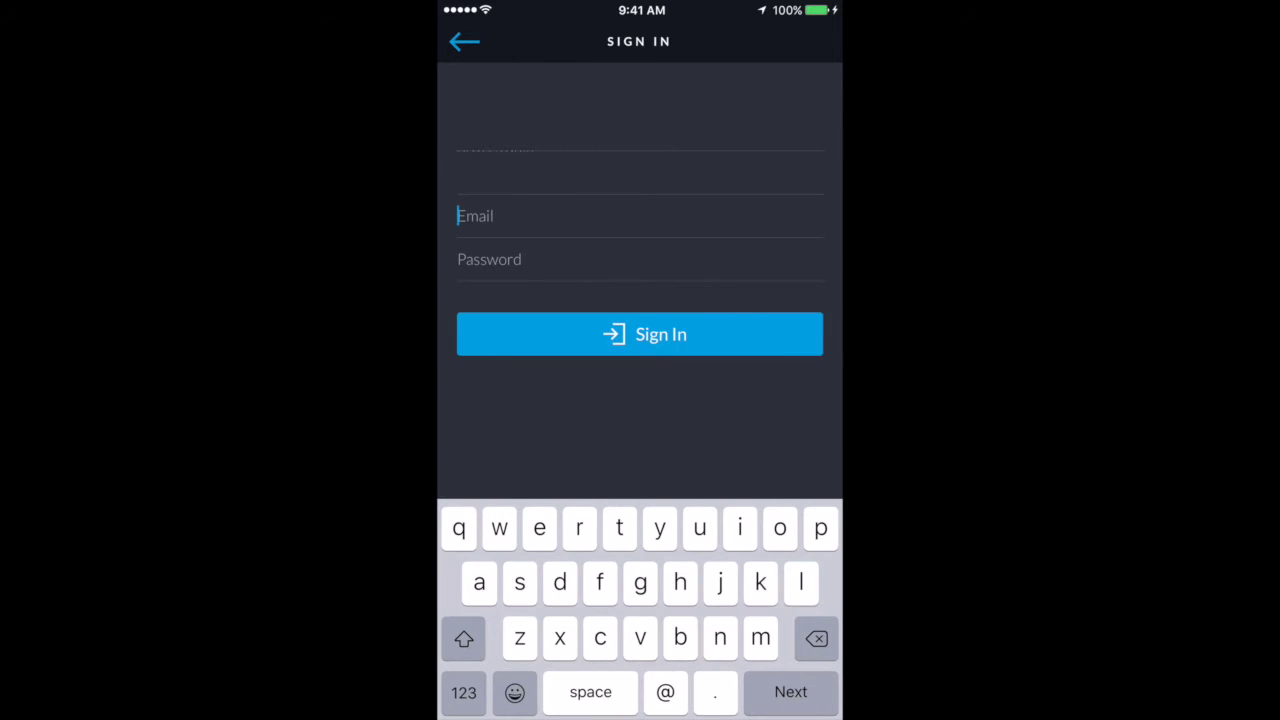
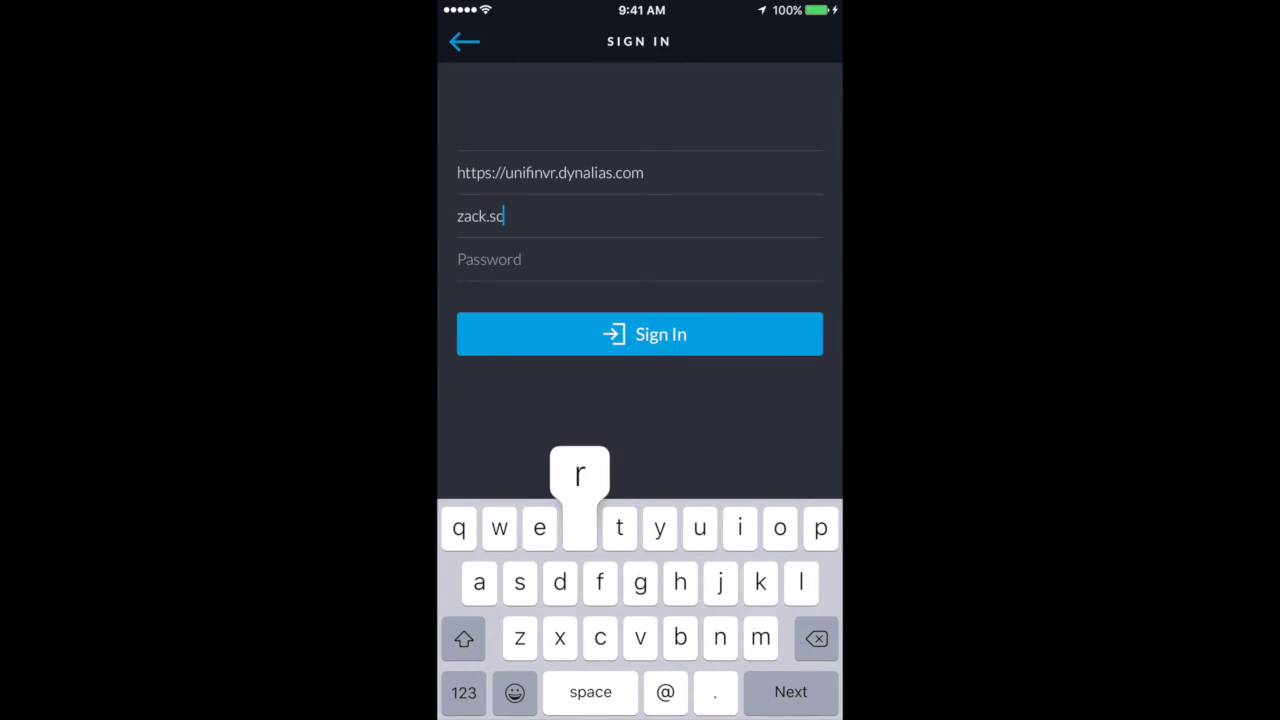
- Enter the account e-mail and paste the saved password into the sign-in form
click(790, 691)
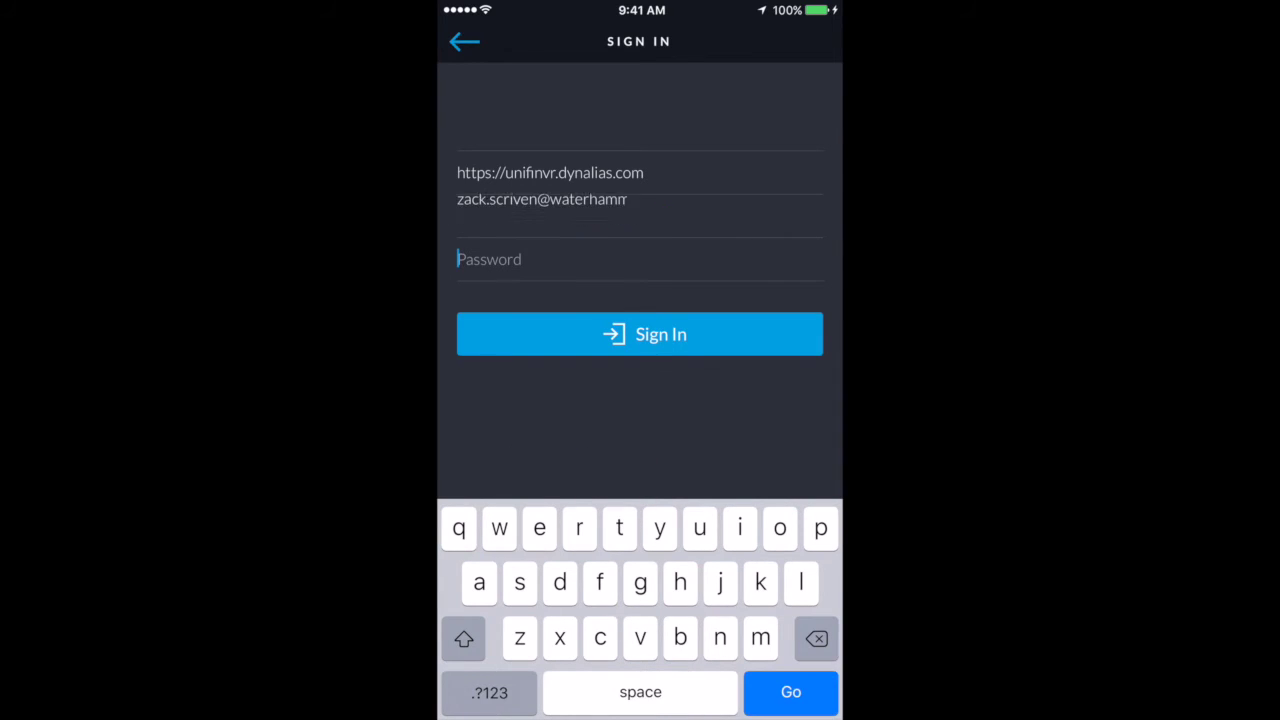
click(470, 259)
click(481, 213)
- Sign in to the NVR, view the Front Door camera's live stream, then return to Cameras
key(Return)
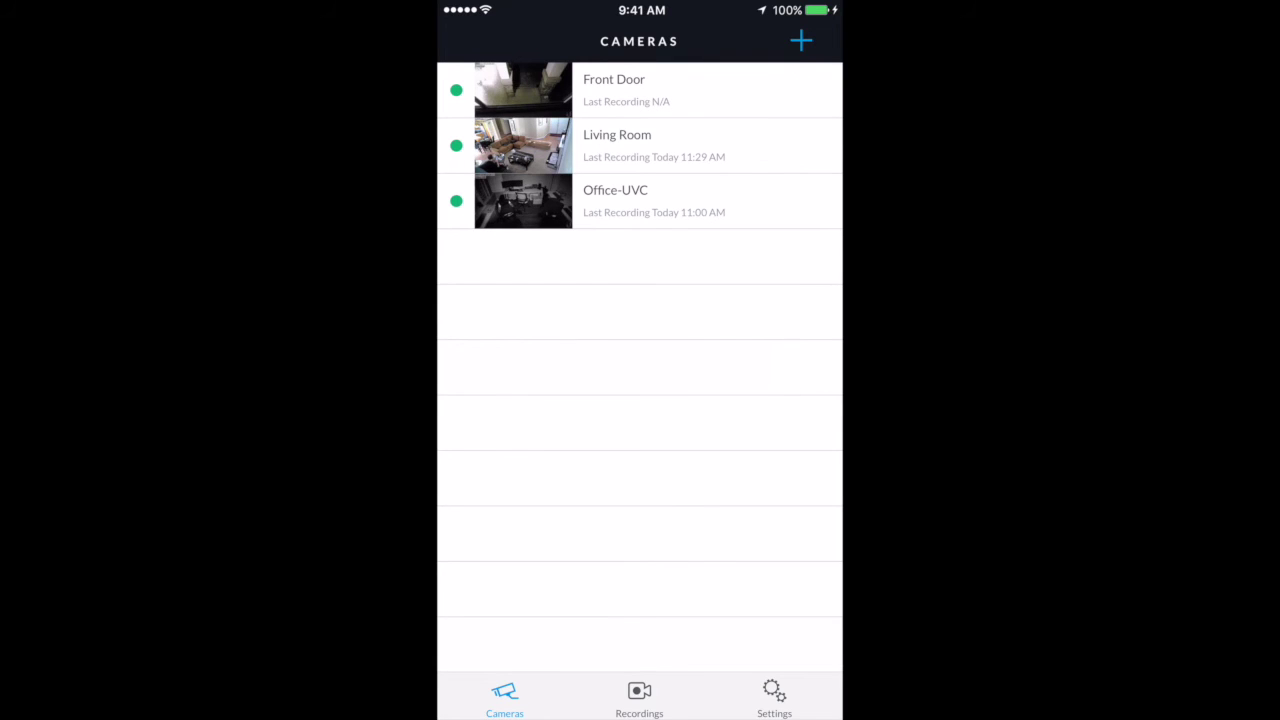
click(640, 90)
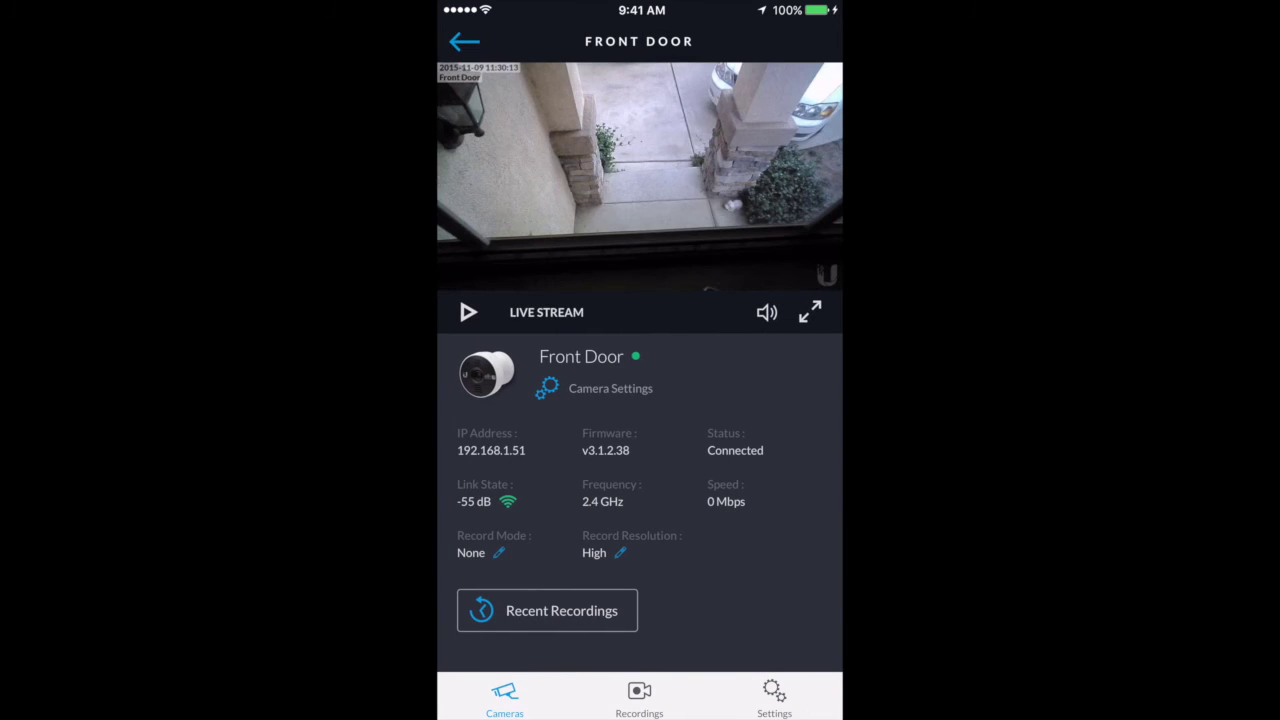
click(464, 41)
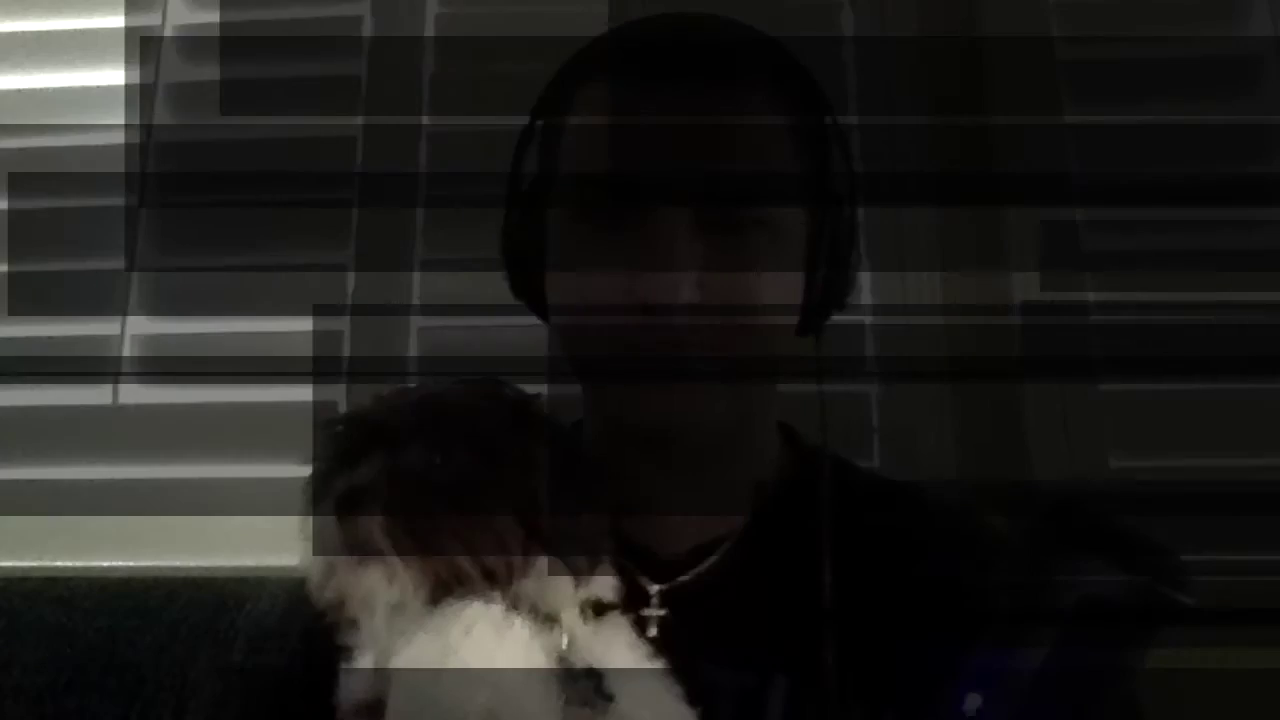